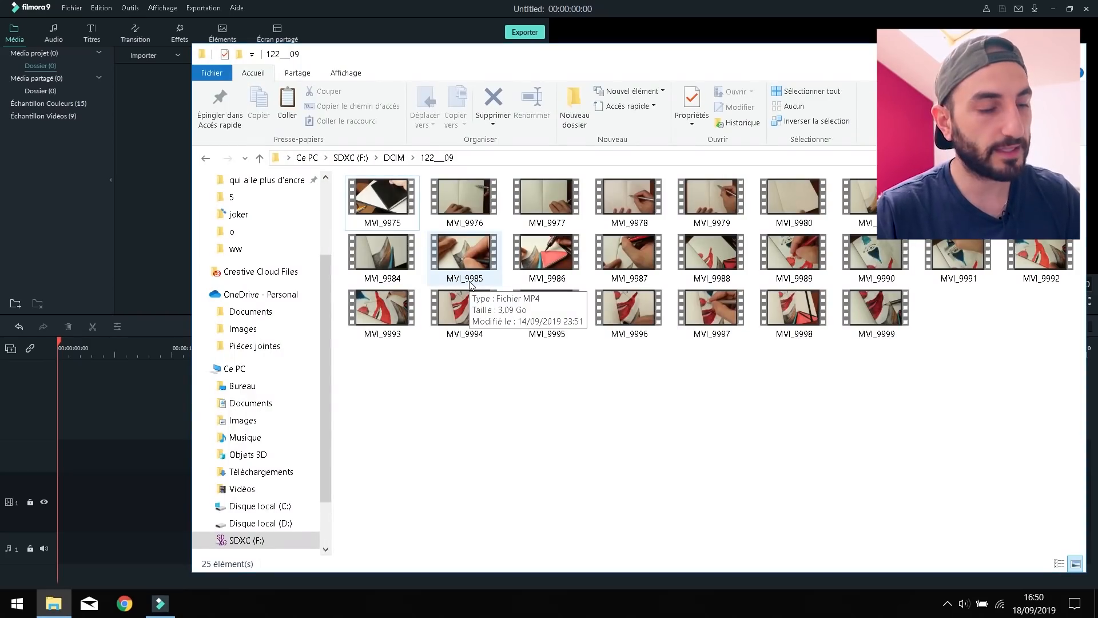
# - Import all the video clips of folder 122___09, MVI_9975 to MVI_9999, into the project media
pyautogui.moveTo(391, 386); pyautogui.dragTo(1019, 175)
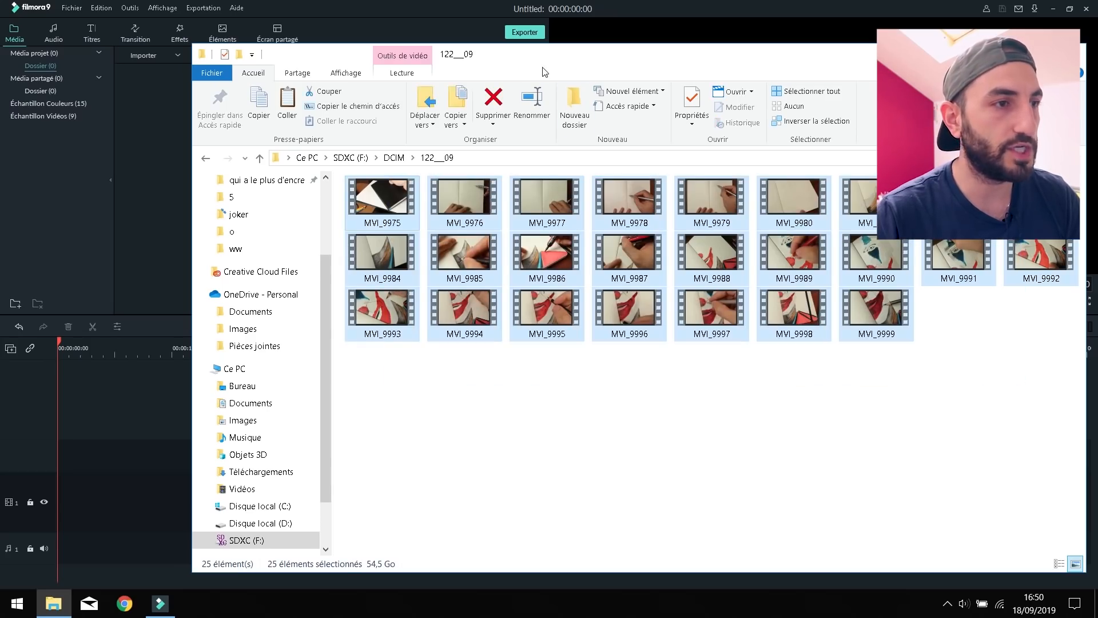
pyautogui.moveTo(544, 71); pyautogui.dragTo(651, 74)
pyautogui.moveTo(477, 231); pyautogui.dragTo(256, 187)
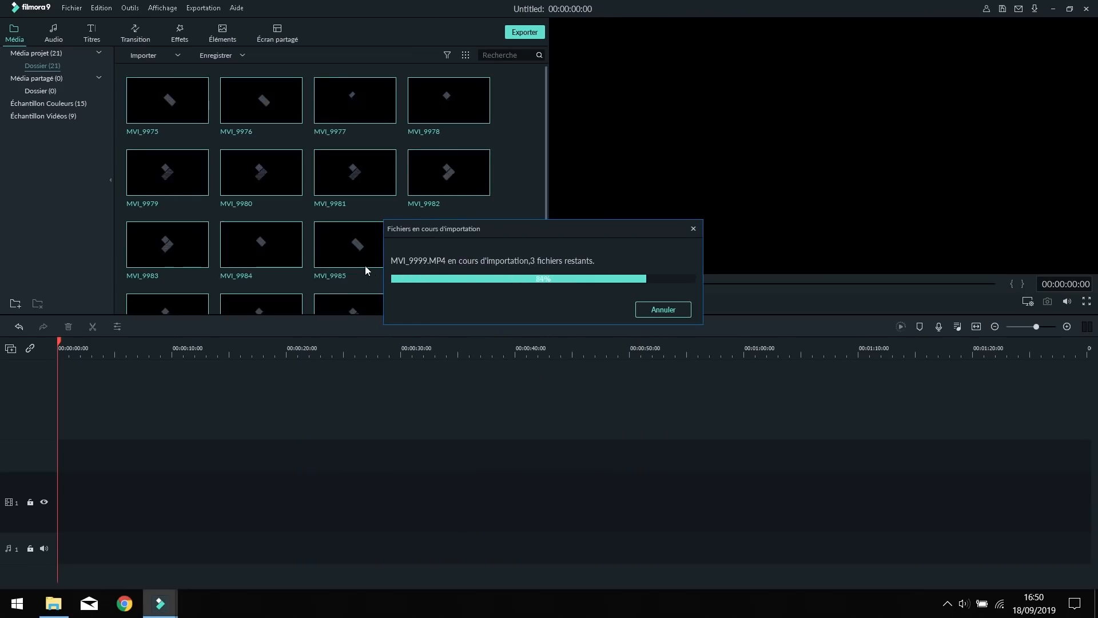
pyautogui.scroll(-5, 528, 224)
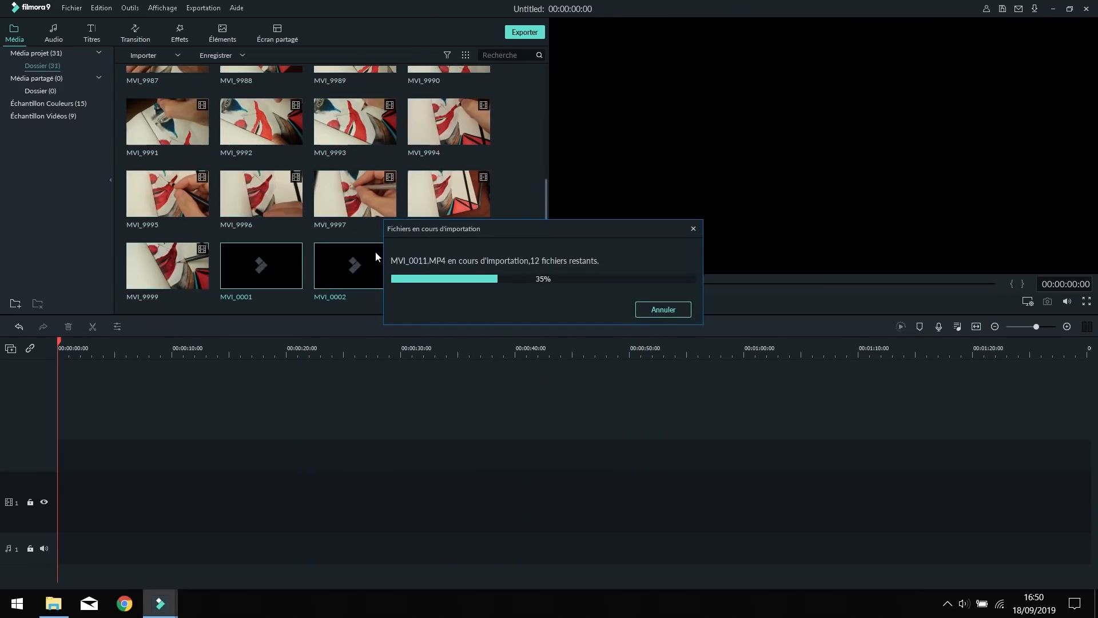
pyautogui.scroll(-5, 492, 218)
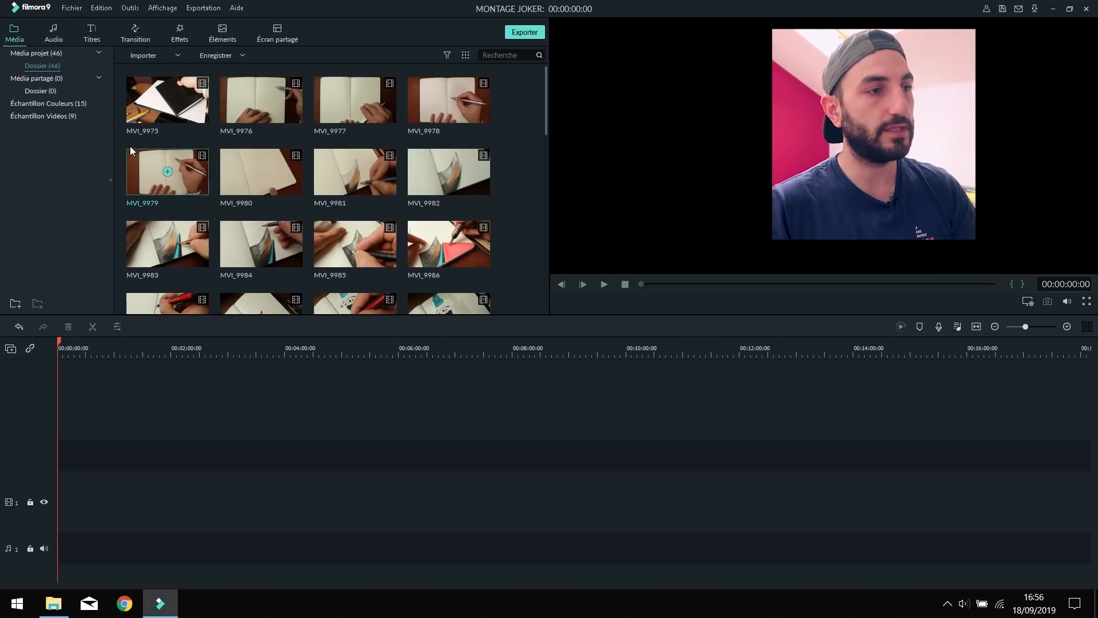
# - Place the ES_Epic Panorama 02 music file at the start of audio track 1
pyautogui.scroll(-10, 264, 189)
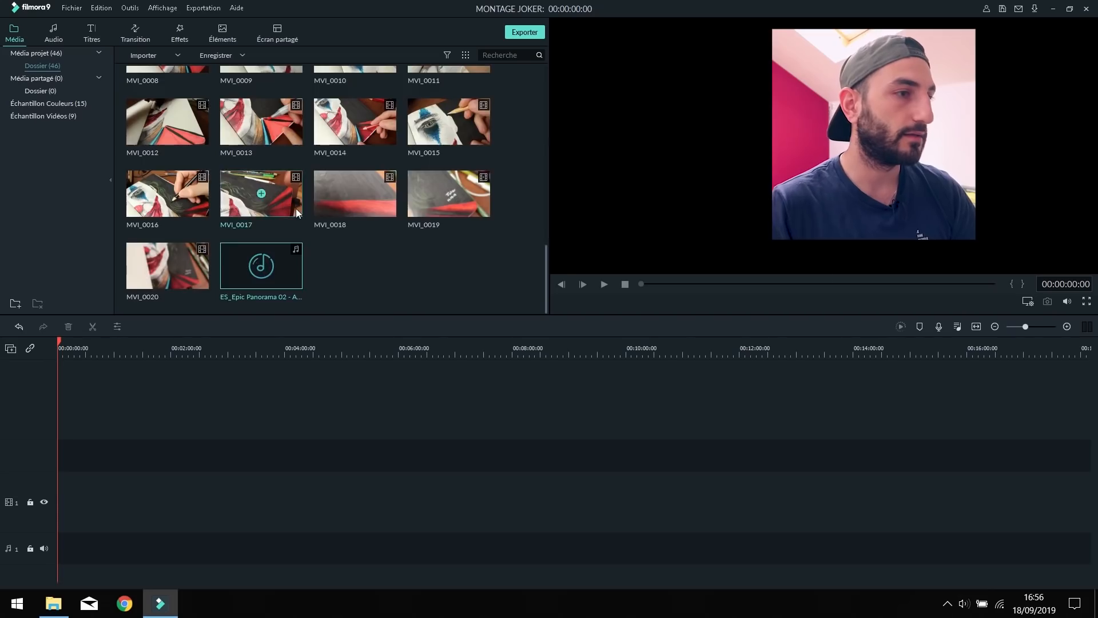
pyautogui.scroll(5, 296, 209)
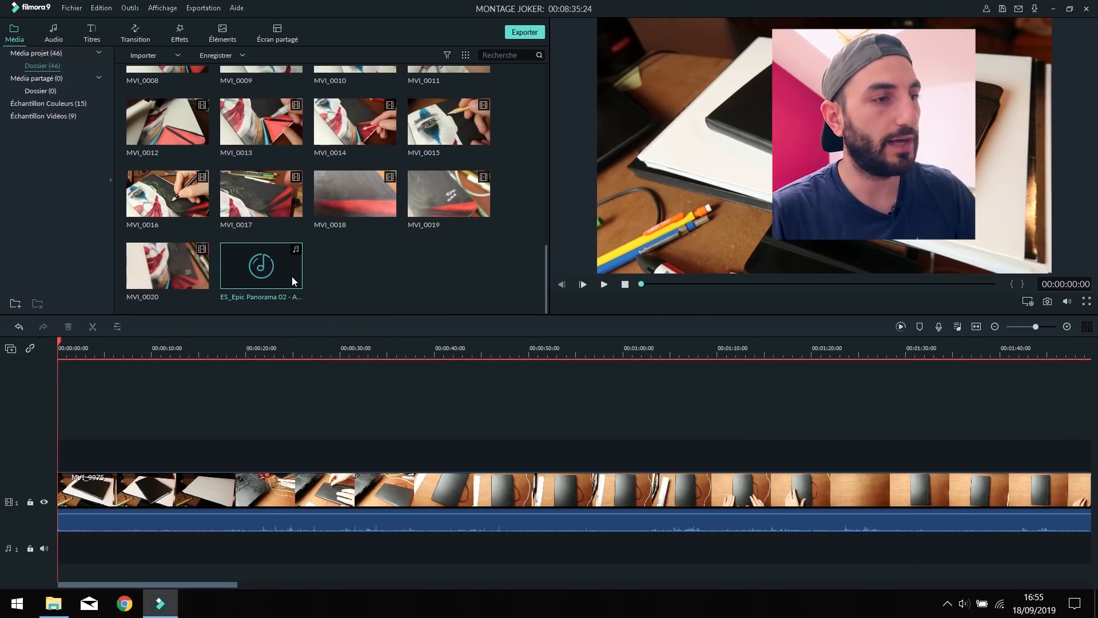
pyautogui.moveTo(291, 276); pyautogui.dragTo(53, 536)
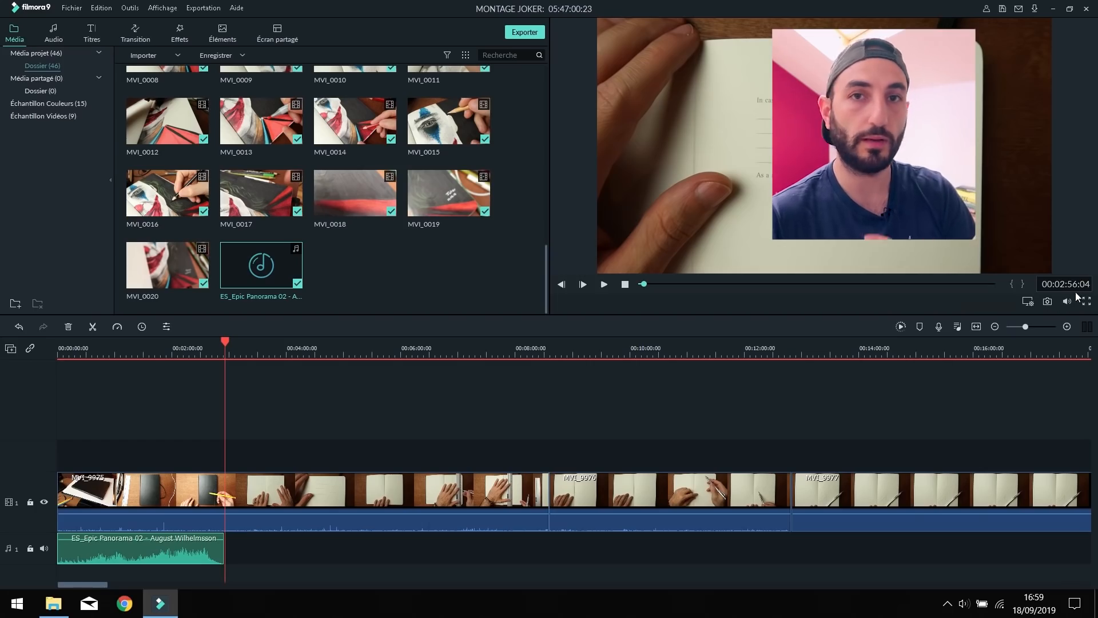
pyautogui.moveTo(544, 348); pyautogui.dragTo(120, 345)
pyautogui.moveTo(486, 345); pyautogui.dragTo(166, 345)
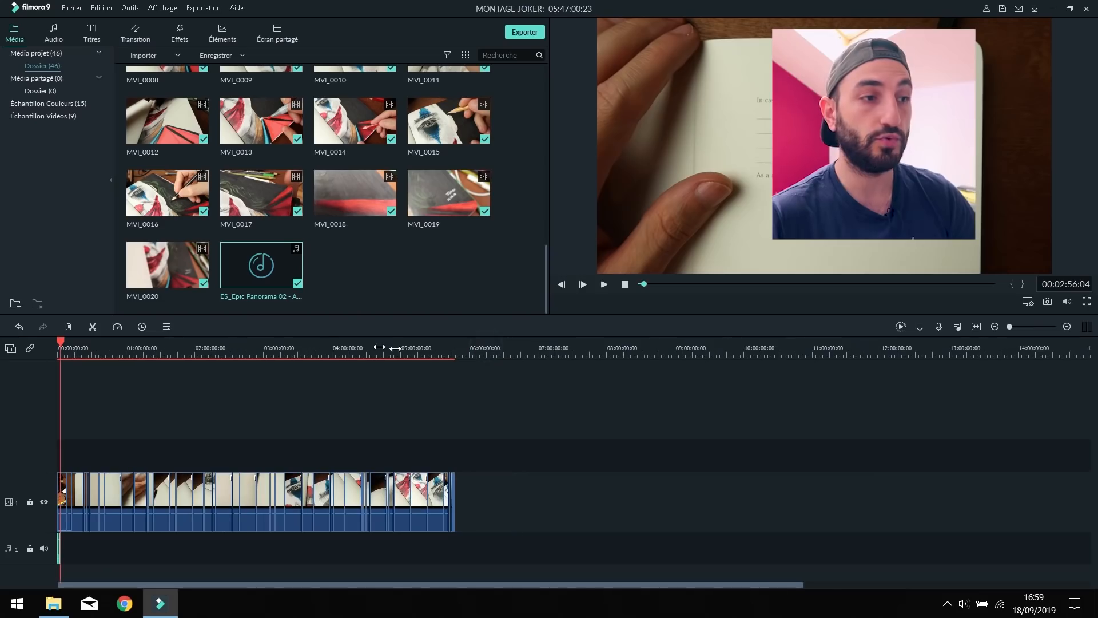
pyautogui.click(451, 347)
pyautogui.click(463, 347)
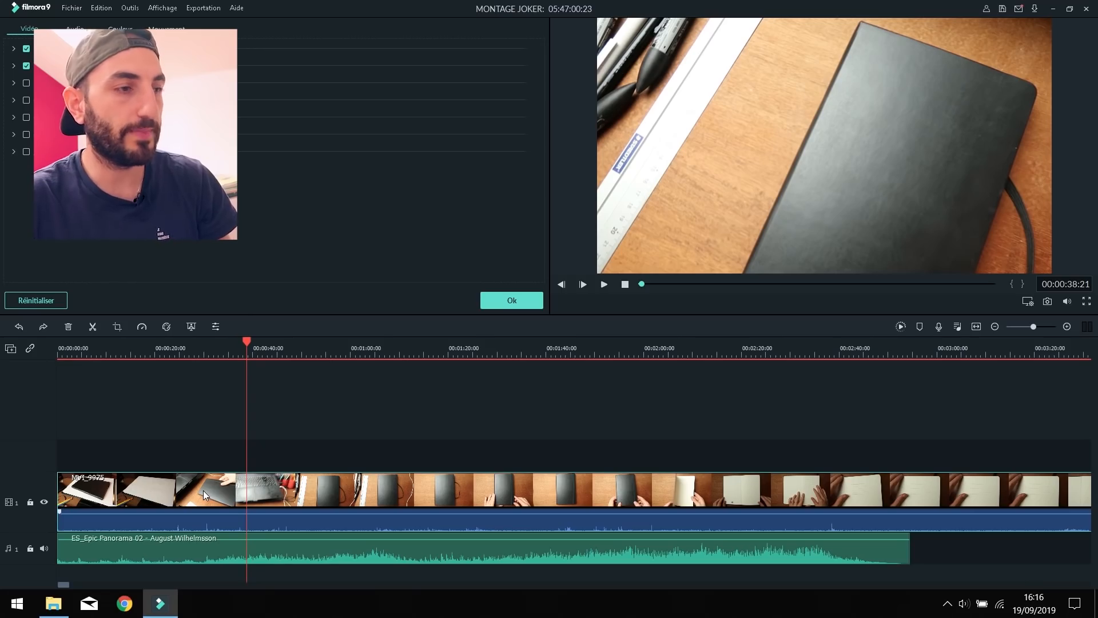
# - Delete clip MVI_9975 from the video track, and undo the deletion
pyautogui.click(68, 326)
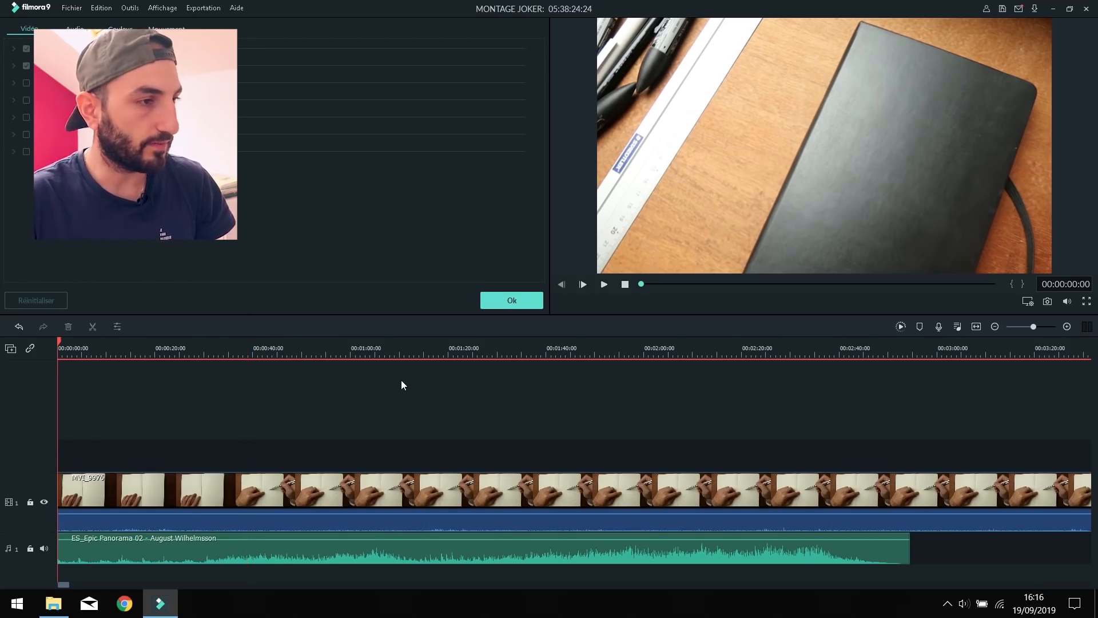
pyautogui.hotkey('ctrl', 'z')
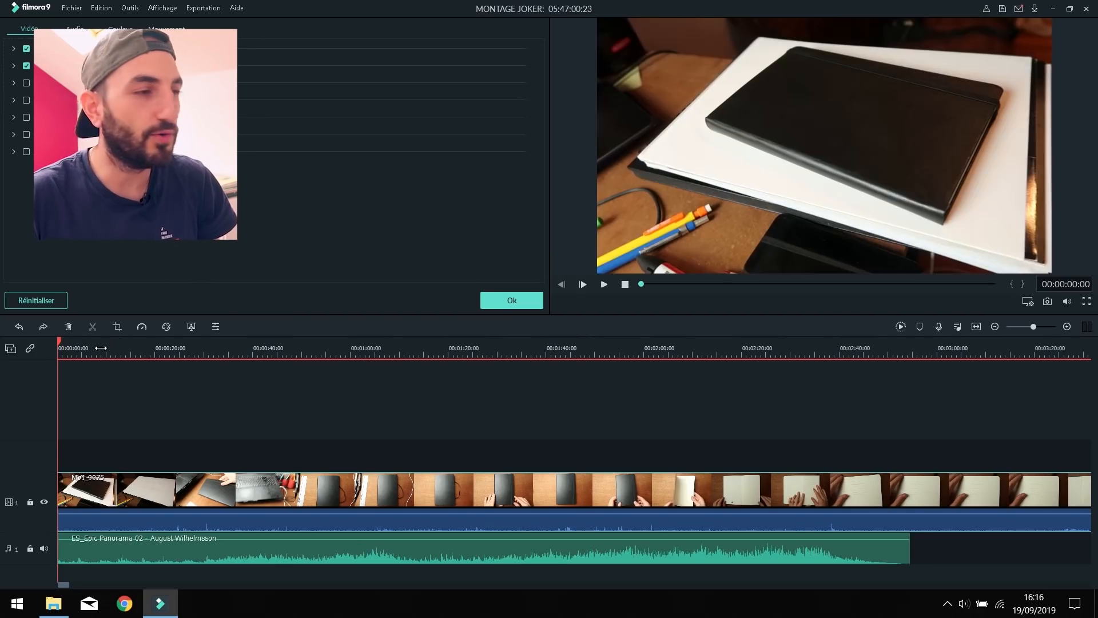
# - Split clip MVI_9975 at 00:00:15:11, select its first segment, and undo the split
pyautogui.moveTo(100, 348); pyautogui.dragTo(132, 348)
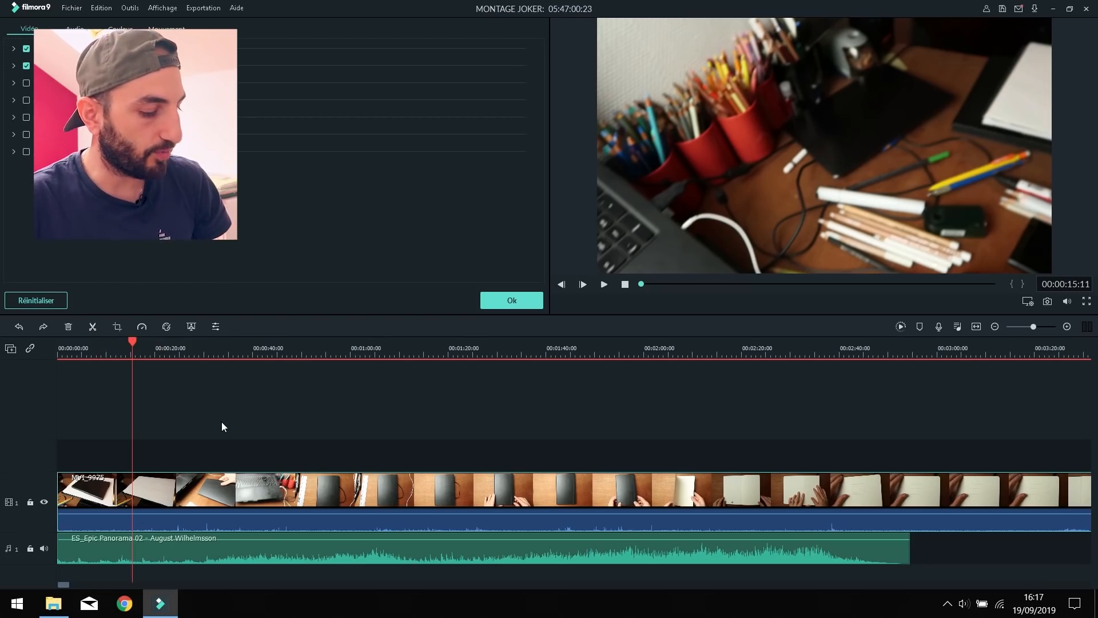
pyautogui.hotkey('ctrl', 'b')
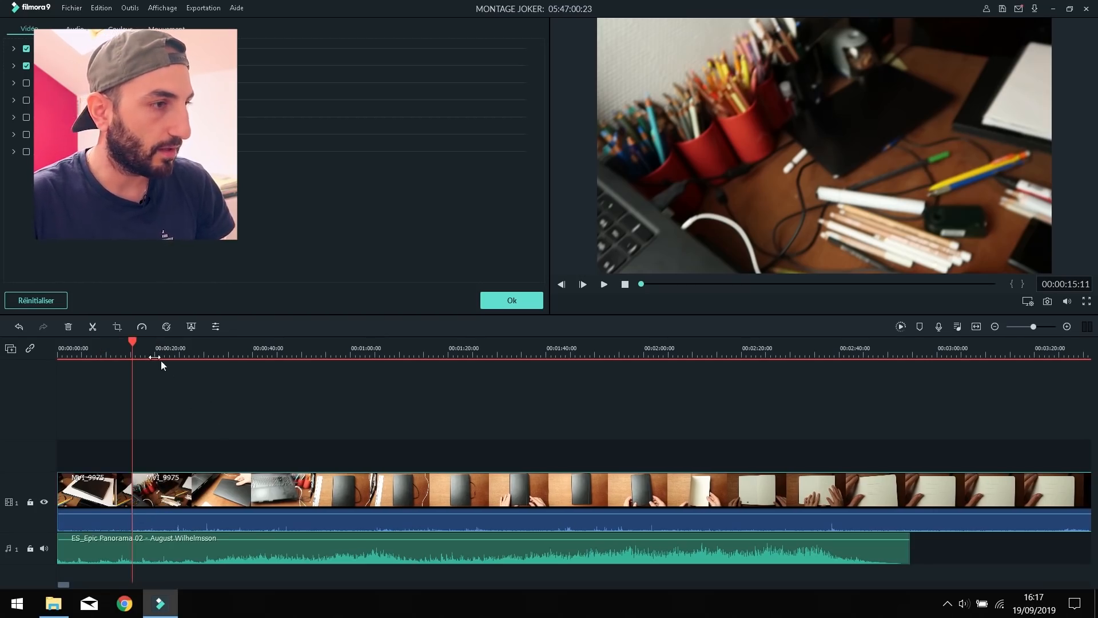
pyautogui.click(161, 351)
pyautogui.click(100, 501)
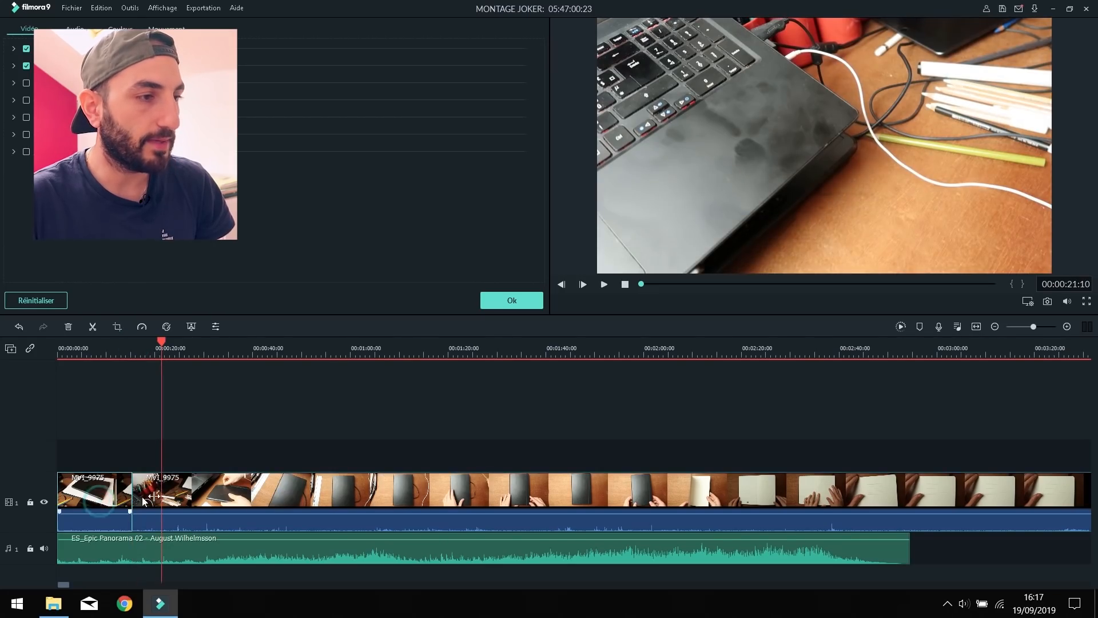
pyautogui.hotkey('ctrl', 'z')
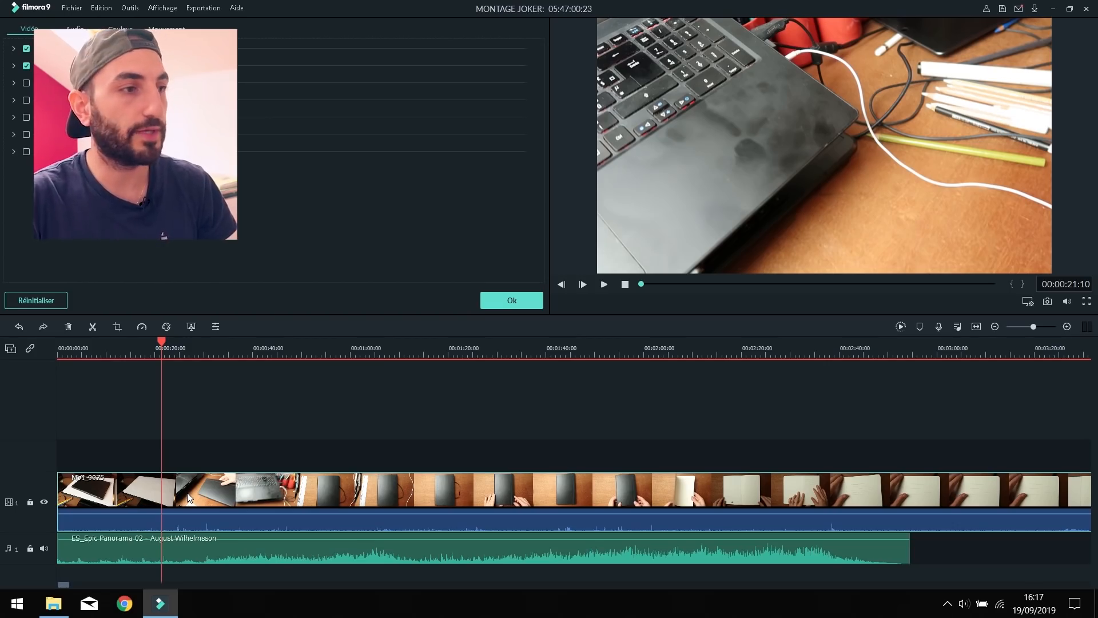
# - Crop clip MVI_9975 to 1419 x 798 around the black notebook at the original ratio, and check the reframed footage
pyautogui.click(117, 327)
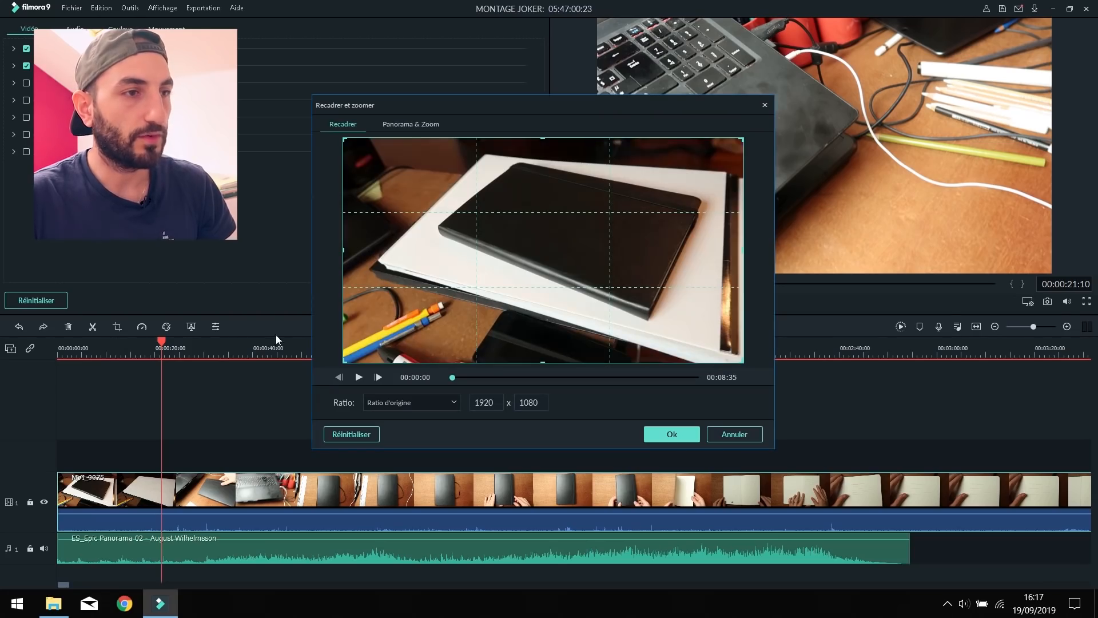
pyautogui.moveTo(738, 139); pyautogui.dragTo(650, 171)
pyautogui.moveTo(541, 258); pyautogui.dragTo(652, 225)
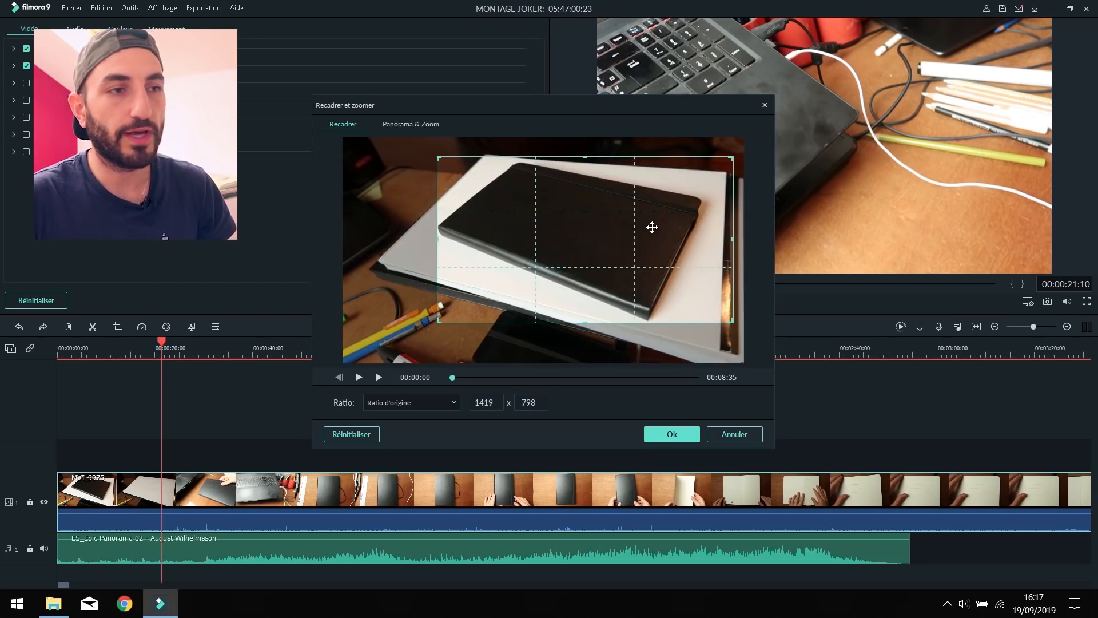
pyautogui.click(667, 437)
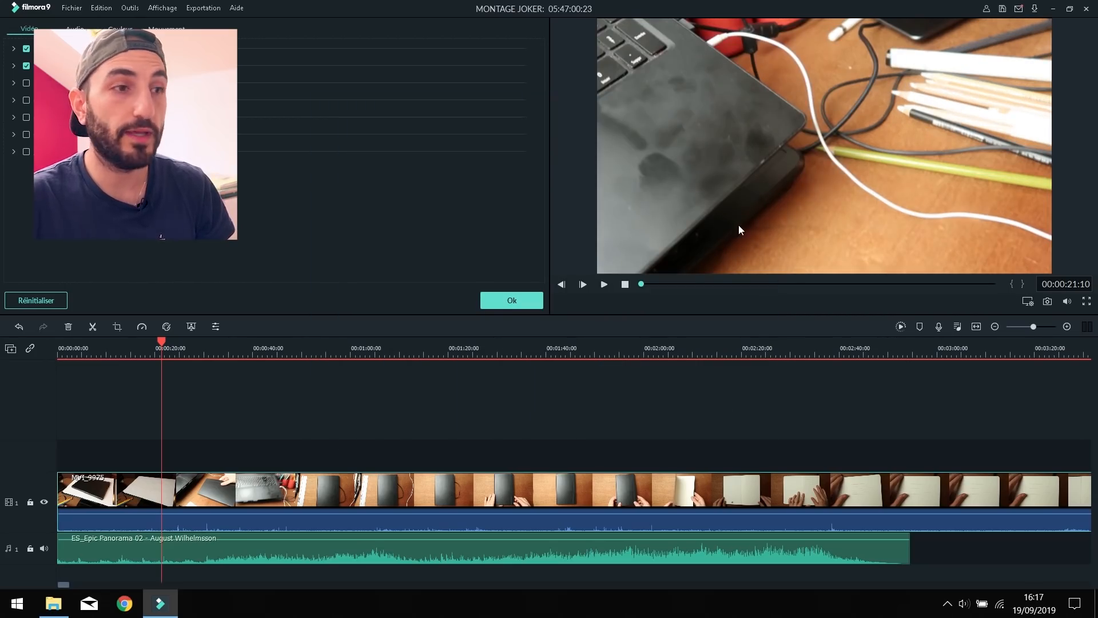
pyautogui.moveTo(163, 346); pyautogui.dragTo(227, 347)
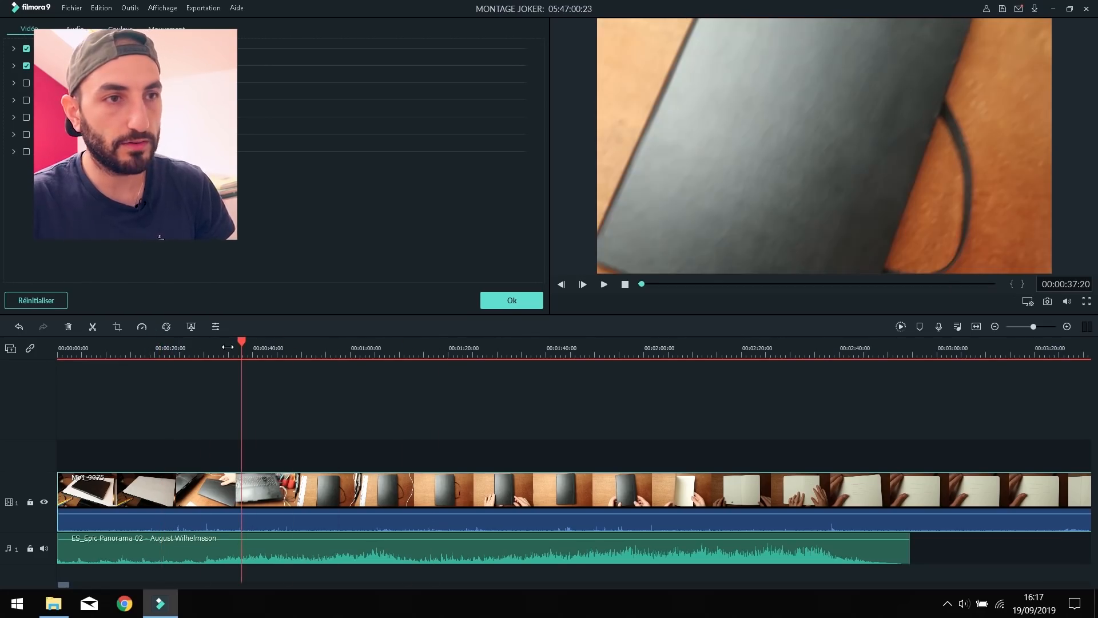
pyautogui.click(141, 348)
pyautogui.click(142, 327)
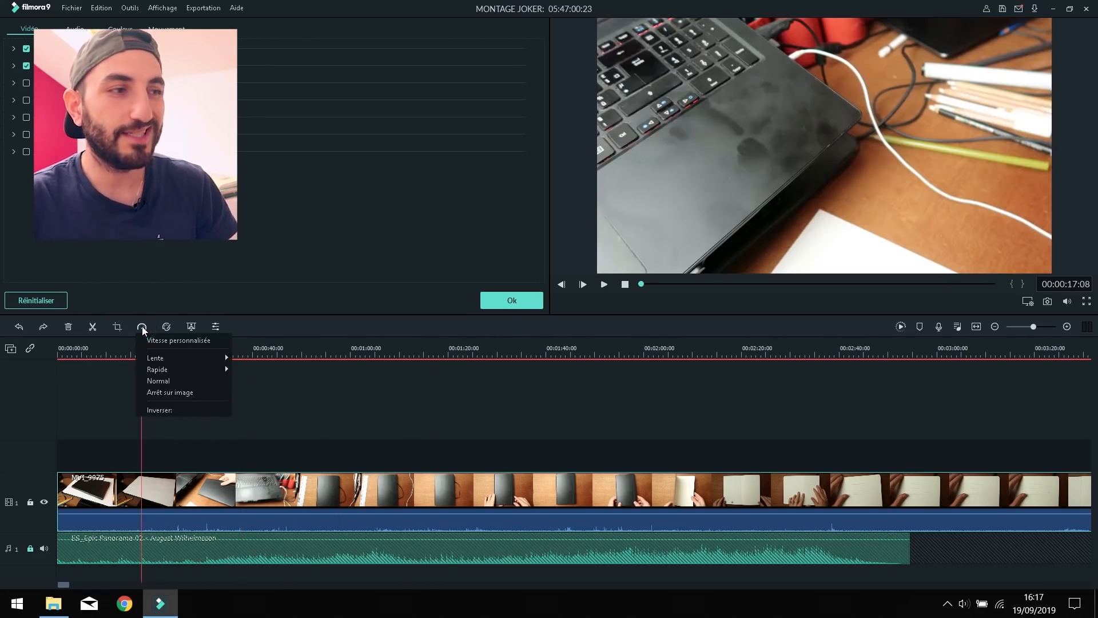
pyautogui.moveTo(161, 360)
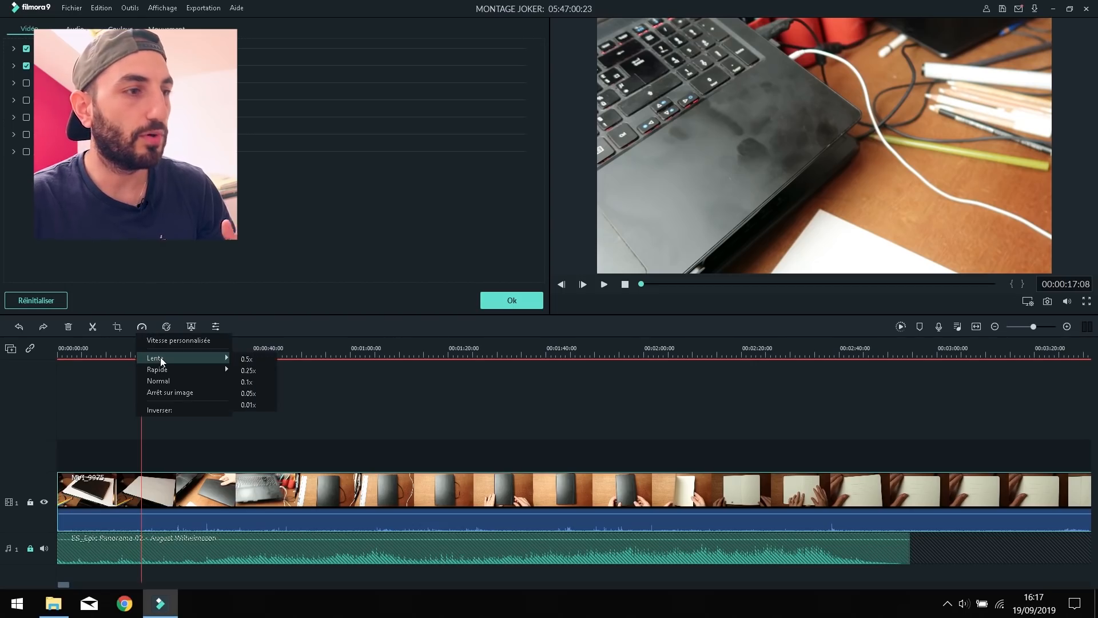
pyautogui.click(176, 392)
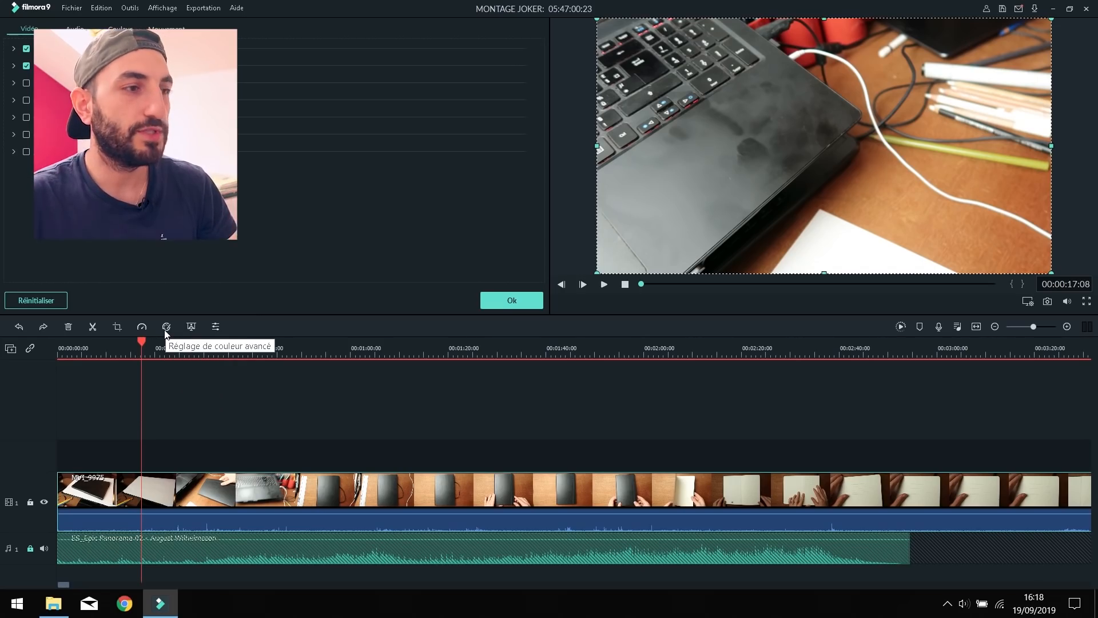
pyautogui.click(166, 327)
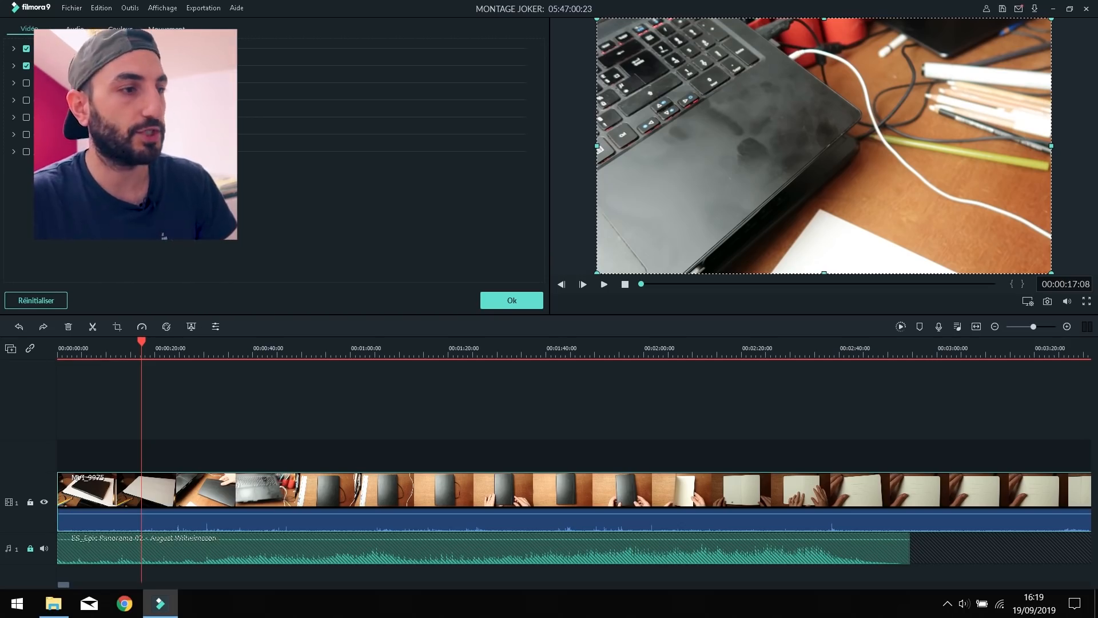
# - Lock audio track 1 and split clip MVI_9975 at 00:00:08:23
pyautogui.click(143, 341)
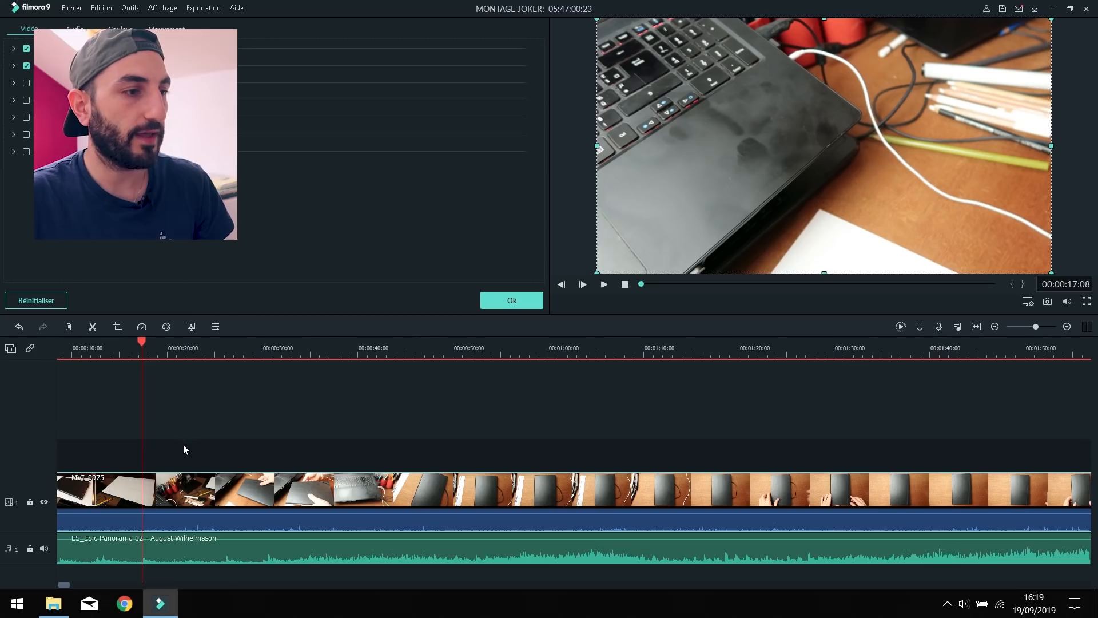
pyautogui.click(32, 548)
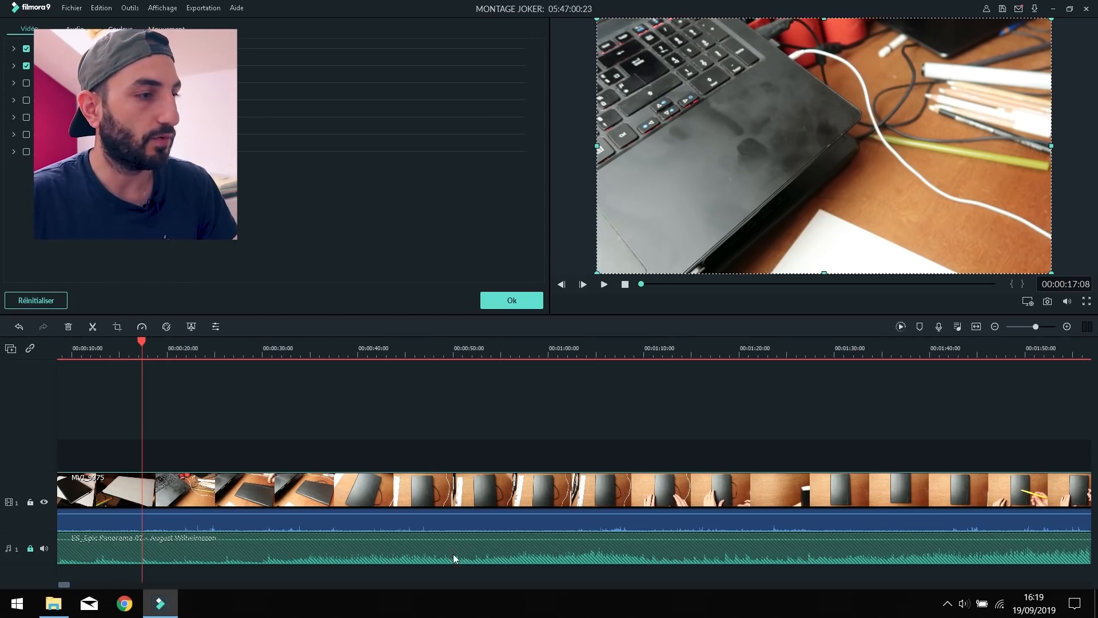
pyautogui.moveTo(145, 338)
pyautogui.mouseDown()
pyautogui.moveTo(10, 352)
pyautogui.moveTo(354, 332)
pyautogui.moveTo(103, 349)
pyautogui.moveTo(312, 349)
pyautogui.moveTo(291, 358)
pyautogui.moveTo(33, 349)
pyautogui.moveTo(143, 342)
pyautogui.mouseUp()
pyautogui.hotkey('ctrl', 'b')
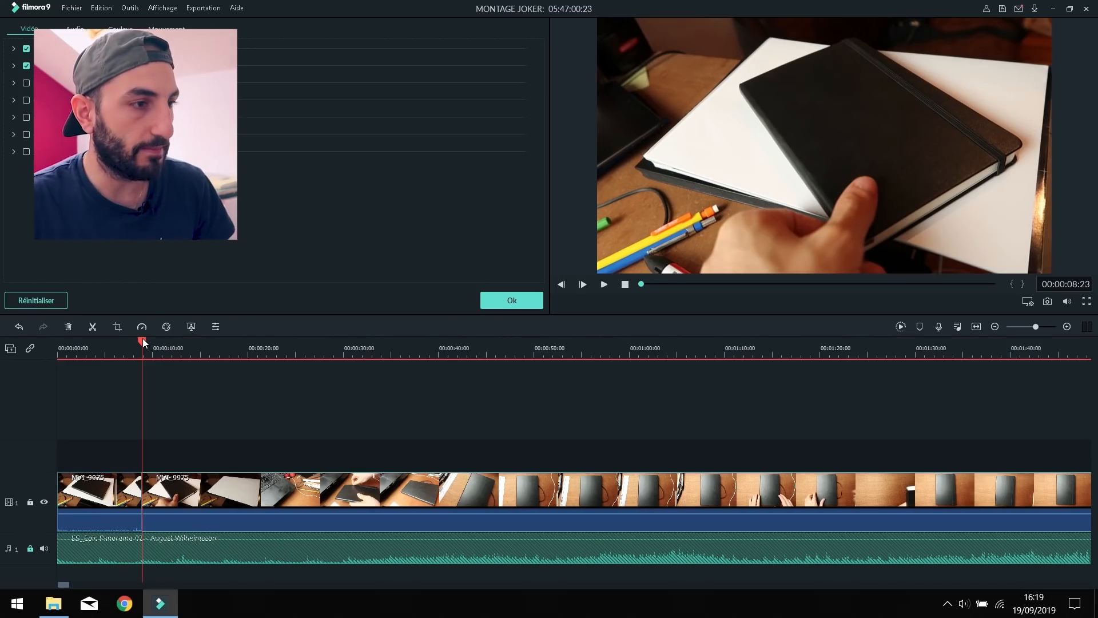
# - Delete the first segment of MVI_9975, switch off automatic ripple, and undo the deletion
pyautogui.click(113, 486)
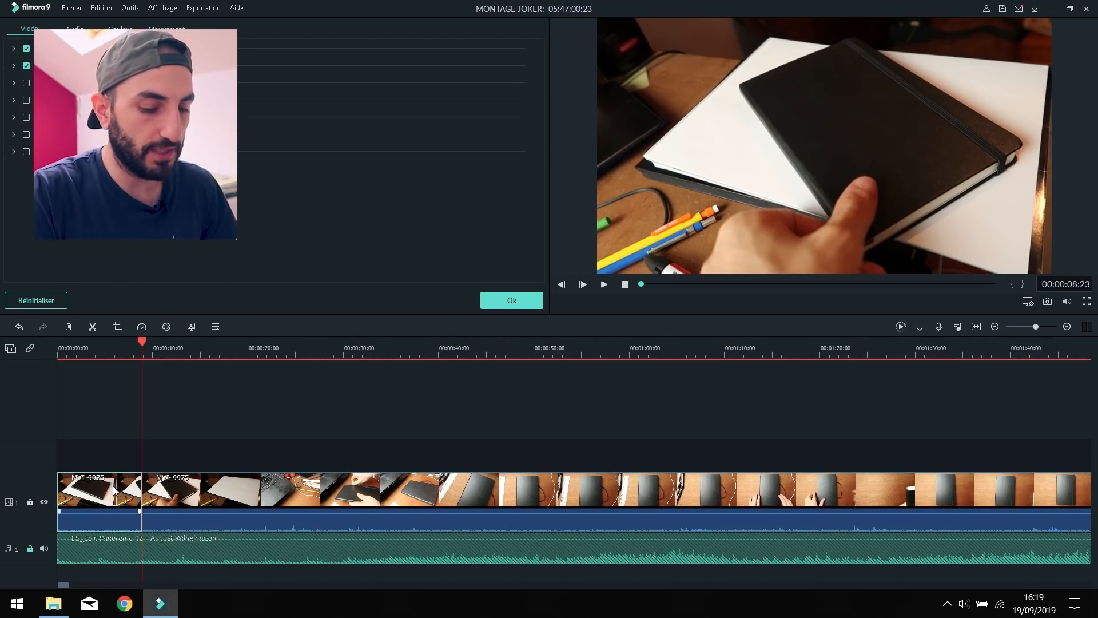
pyautogui.press('Delete')
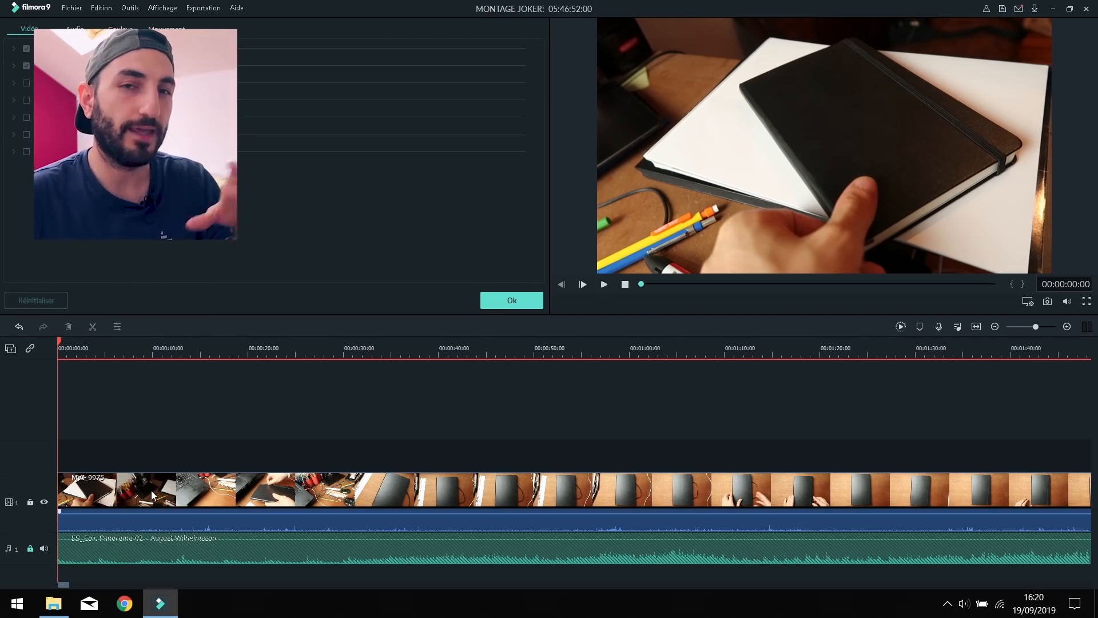
pyautogui.click(30, 350)
pyautogui.hotkey('ctrl', 'z')
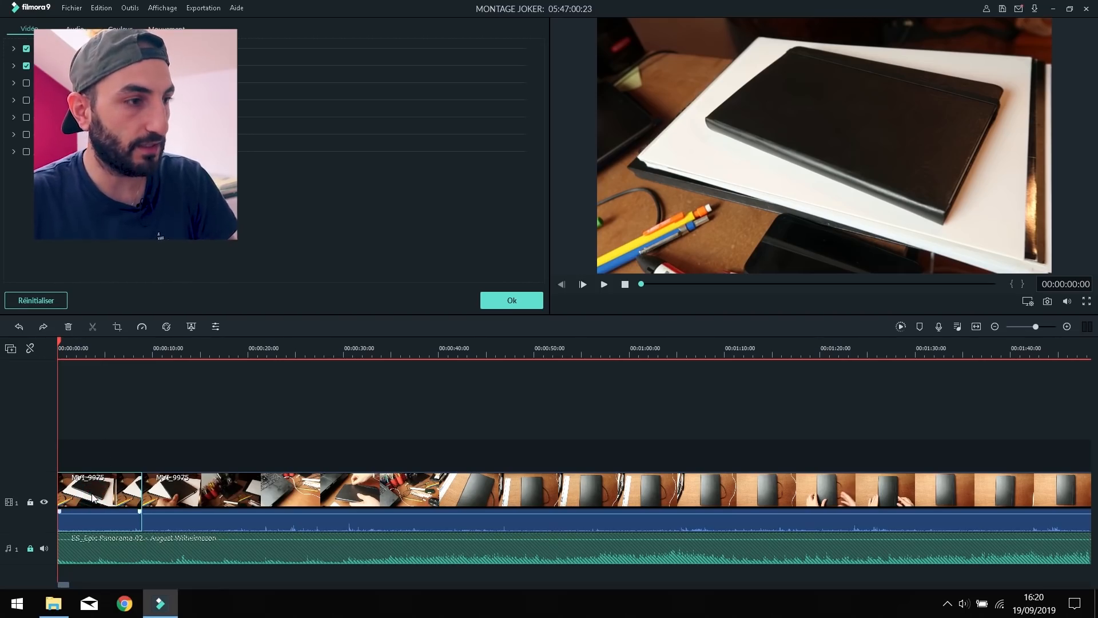
# - Delete the first segment without ripple, move the remaining clip back to the timeline start, and undo that move
pyautogui.press('Delete')
pyautogui.moveTo(209, 490); pyautogui.dragTo(87, 492)
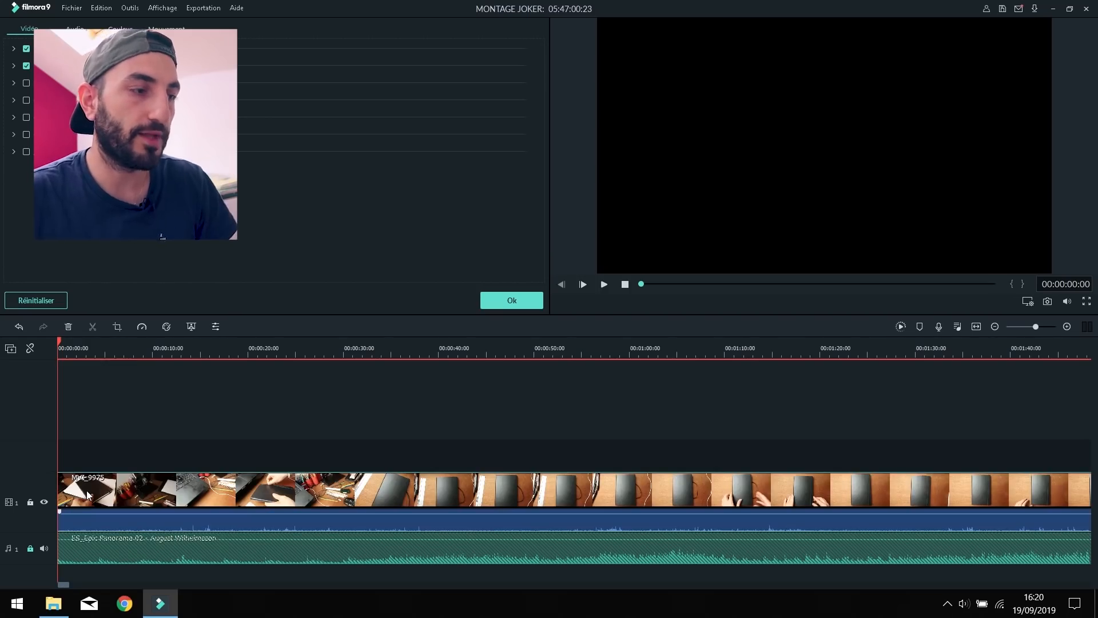
pyautogui.hotkey('ctrl', 'z')
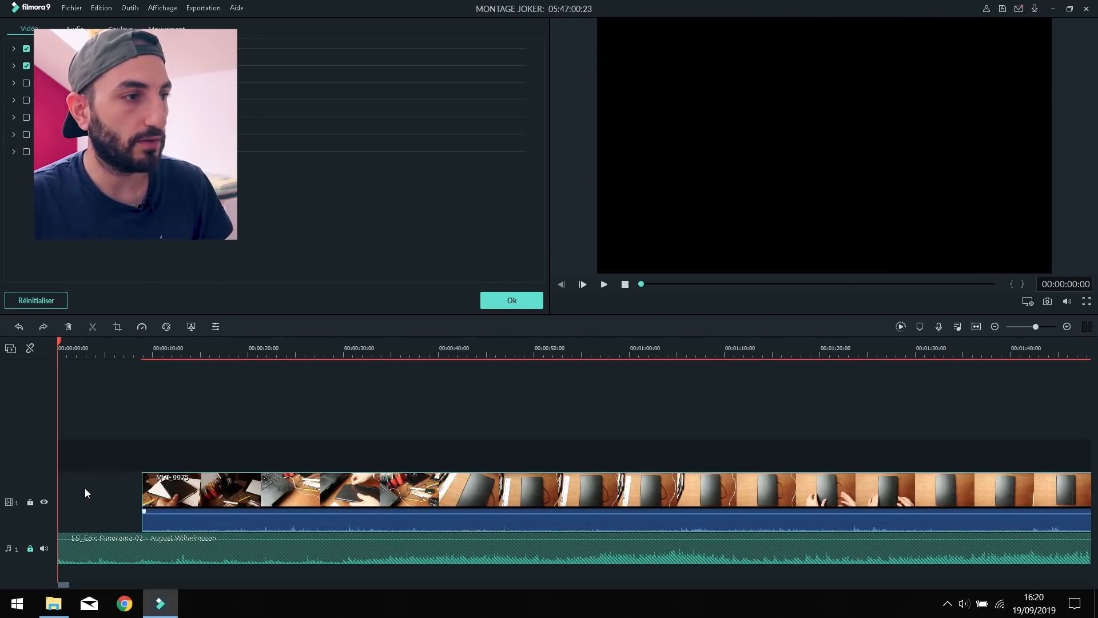
# - Switch automatic ripple back on, restore the first segment of MVI_9975 and delete it again so the gap closes
pyautogui.click(30, 348)
pyautogui.hotkey('ctrl', 'z')
pyautogui.click(114, 477)
pyautogui.press('Delete')
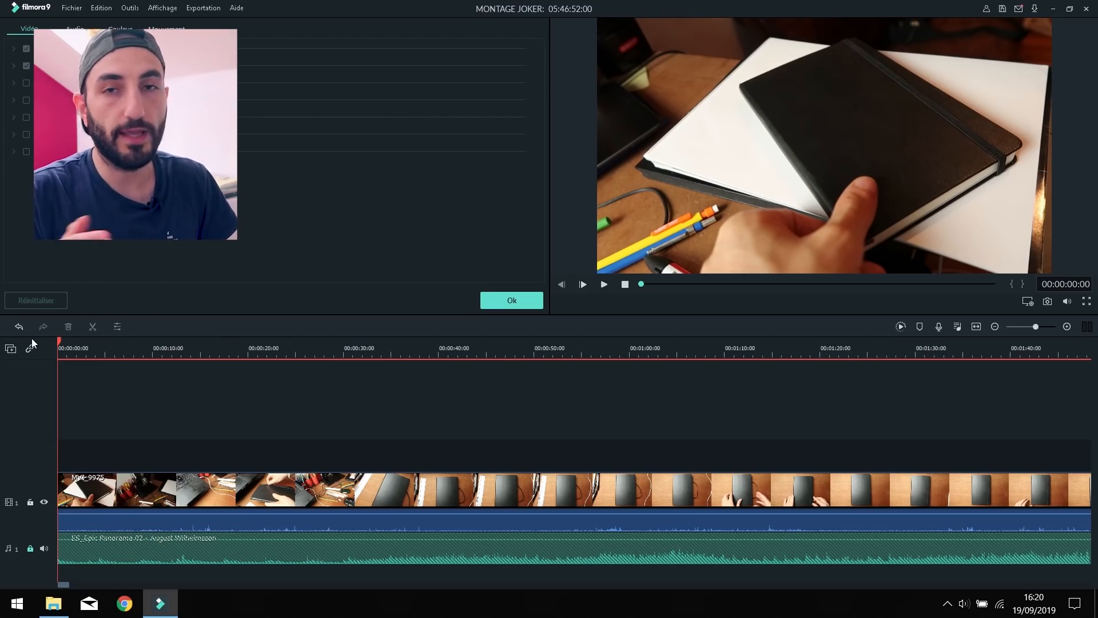
# - Play the opening of the trimmed MVI_9975 clip and split it at about 15 seconds
pyautogui.press('space')
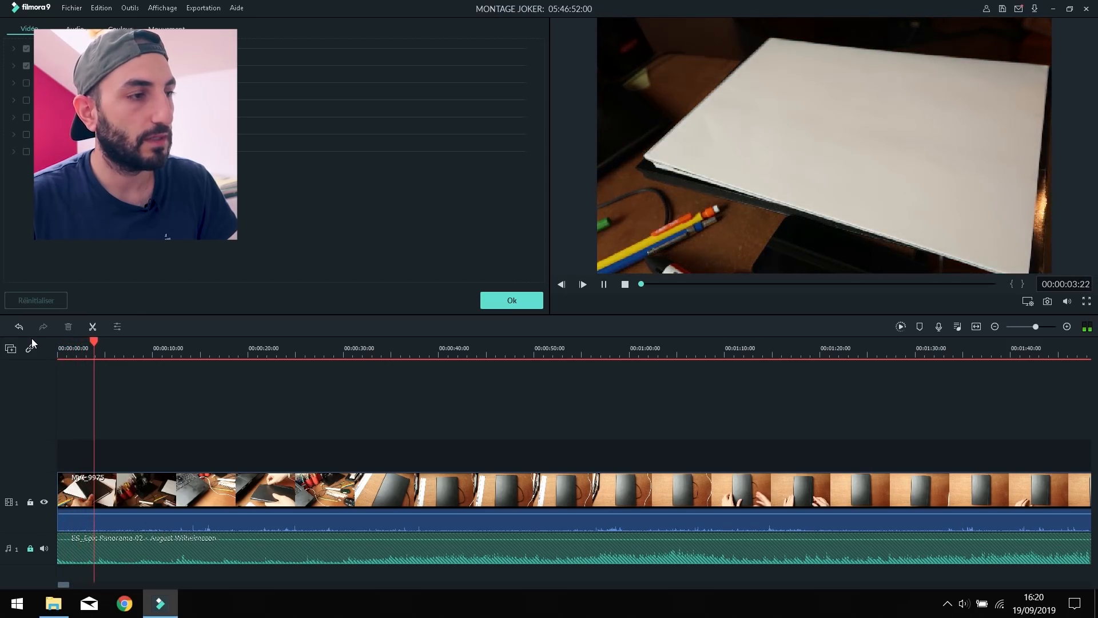
pyautogui.press('space')
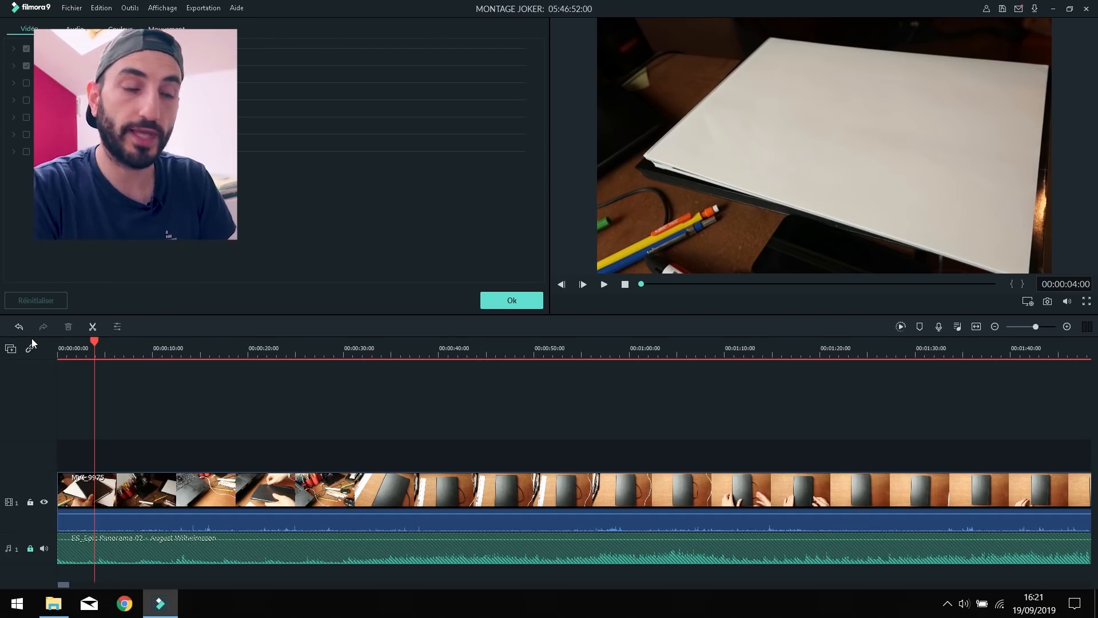
pyautogui.moveTo(95, 340); pyautogui.dragTo(25, 350)
pyautogui.hotkey('ctrl', 'b')
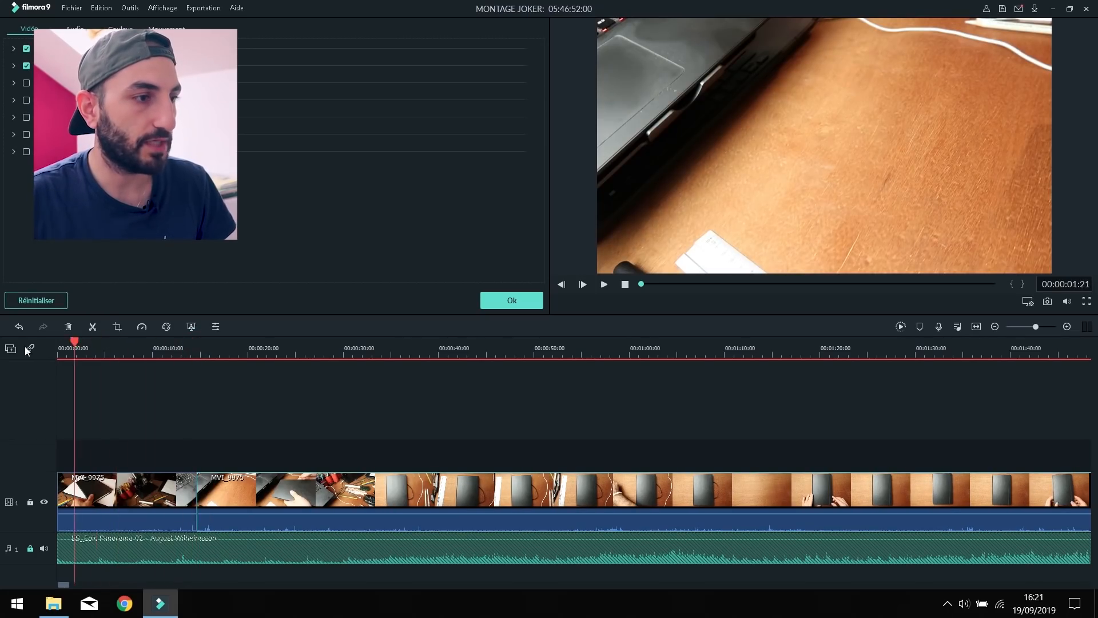
# - Play the opening briefly and delete the second MVI_9975 segment, from about 1 second up to the split near 15 seconds
pyautogui.press('space')
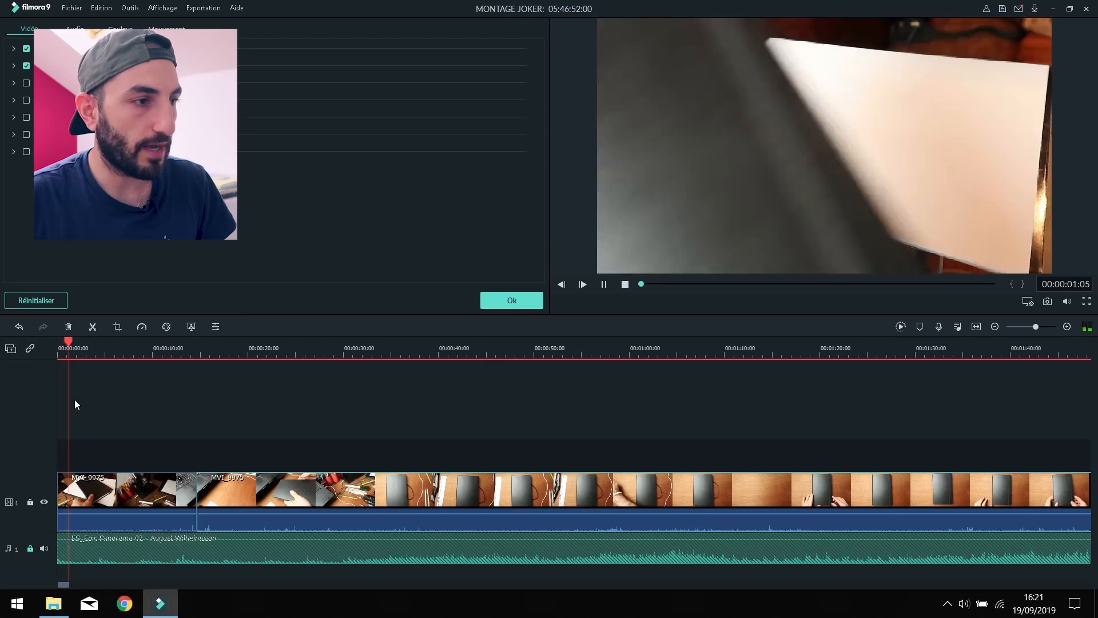
pyautogui.press('space')
pyautogui.click(136, 486)
pyautogui.press('Delete')
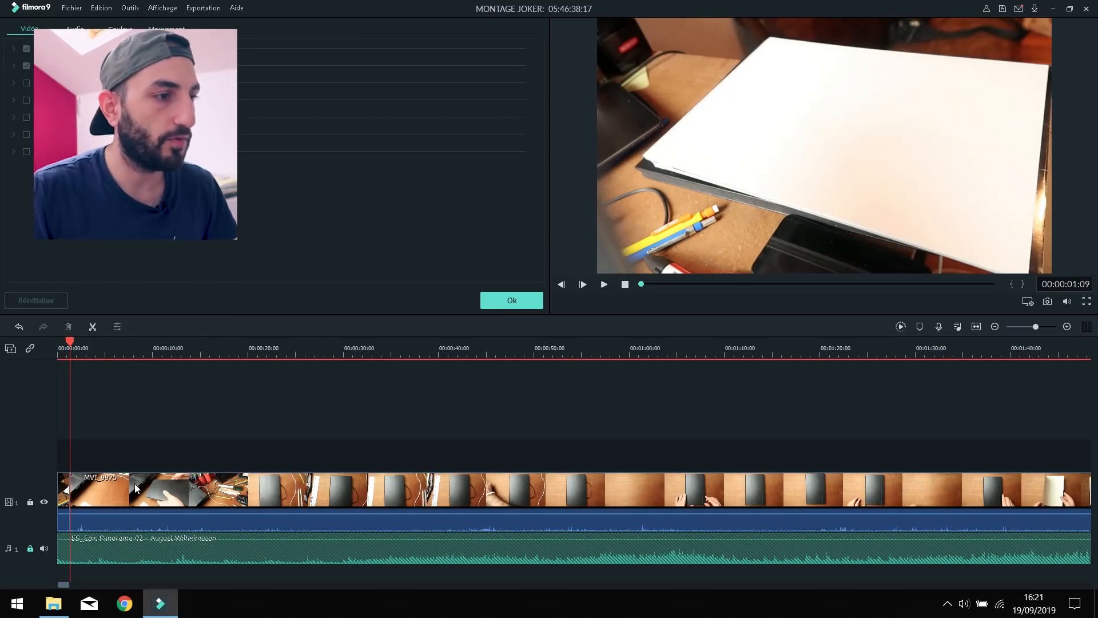
# - Review the montage from the start and split the MVI_9975 clip at about 2 seconds 15 frames
pyautogui.moveTo(68, 351); pyautogui.dragTo(28, 337)
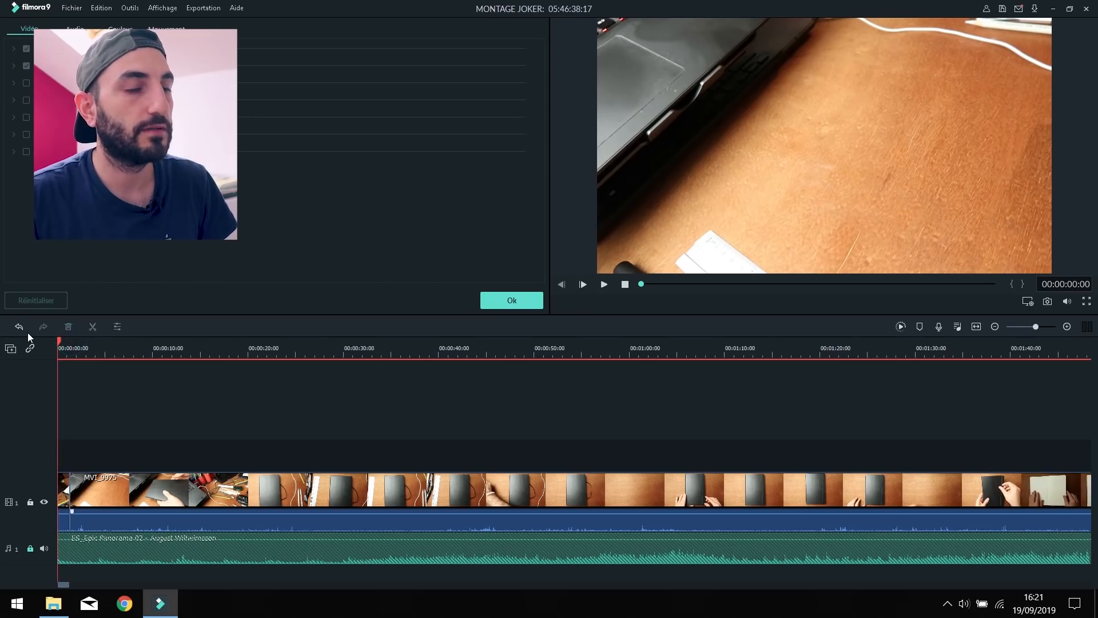
pyautogui.press('space')
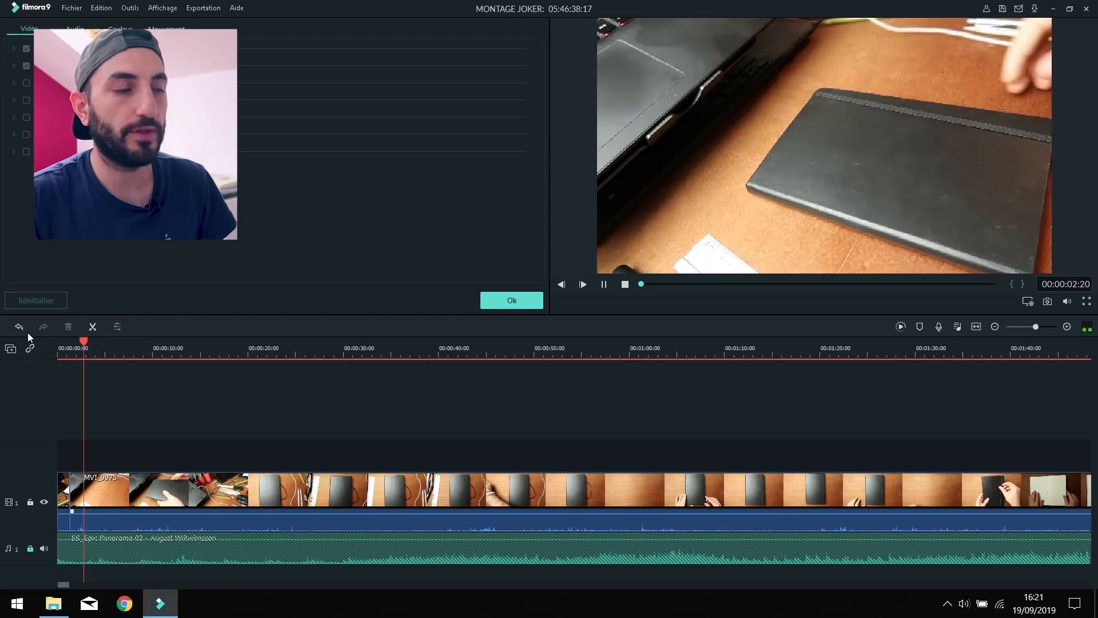
pyautogui.press('space')
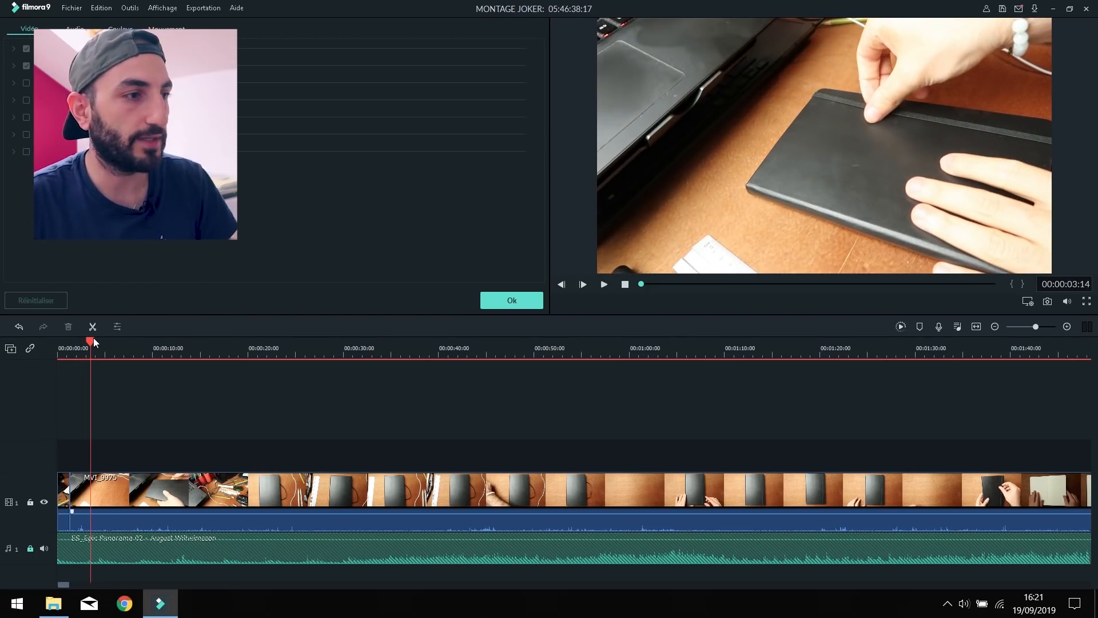
pyautogui.moveTo(94, 338); pyautogui.dragTo(85, 338)
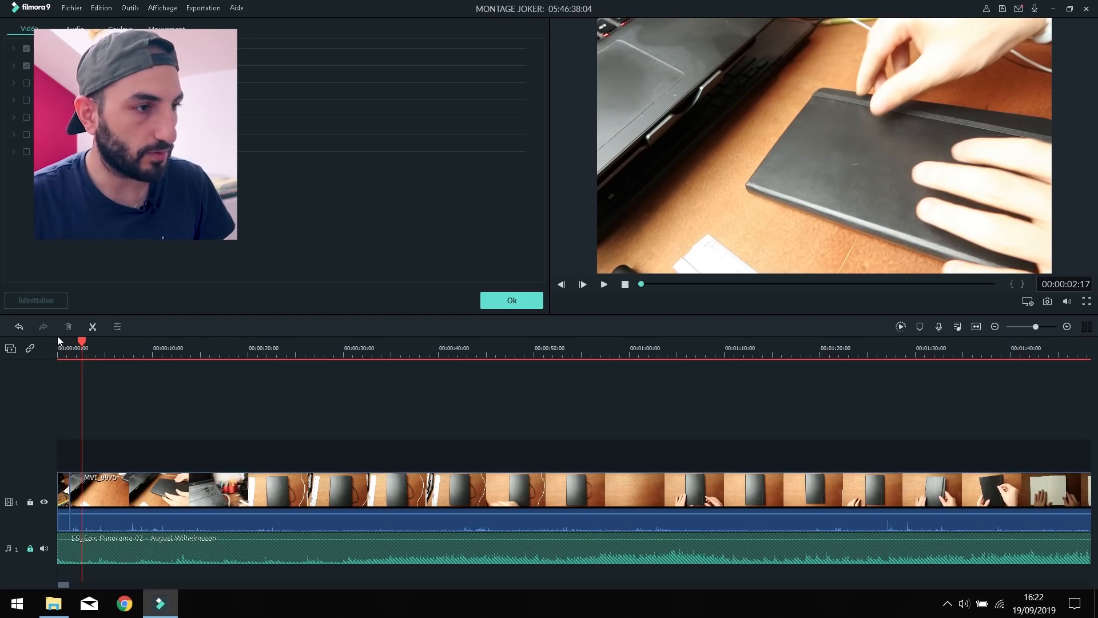
pyautogui.hotkey('ctrl', 'b')
pyautogui.click(87, 337)
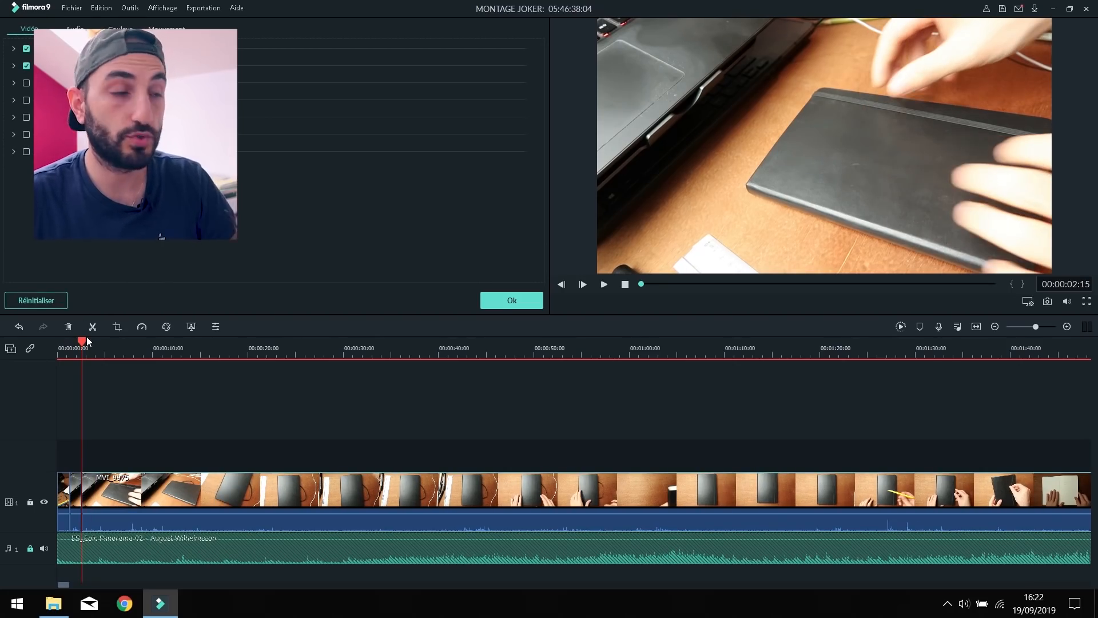
# - Split MVI_9975 at 00:01:33:01 and delete the segment between this cut and the previous one
pyautogui.moveTo(87, 336); pyautogui.dragTo(945, 350)
pyautogui.hotkey('ctrl', 'b')
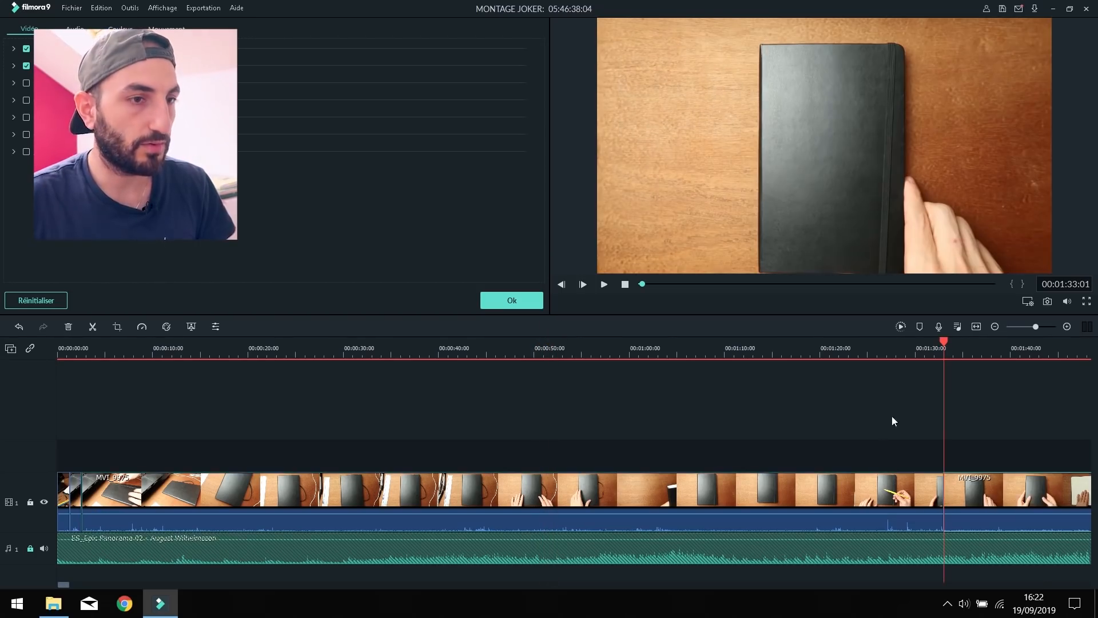
pyautogui.click(848, 488)
pyautogui.press('Delete')
# - Replay the edit from the start, split MVI_9975 around the unwanted closed-notebook footage and delete that part
pyautogui.moveTo(83, 342); pyautogui.dragTo(15, 349)
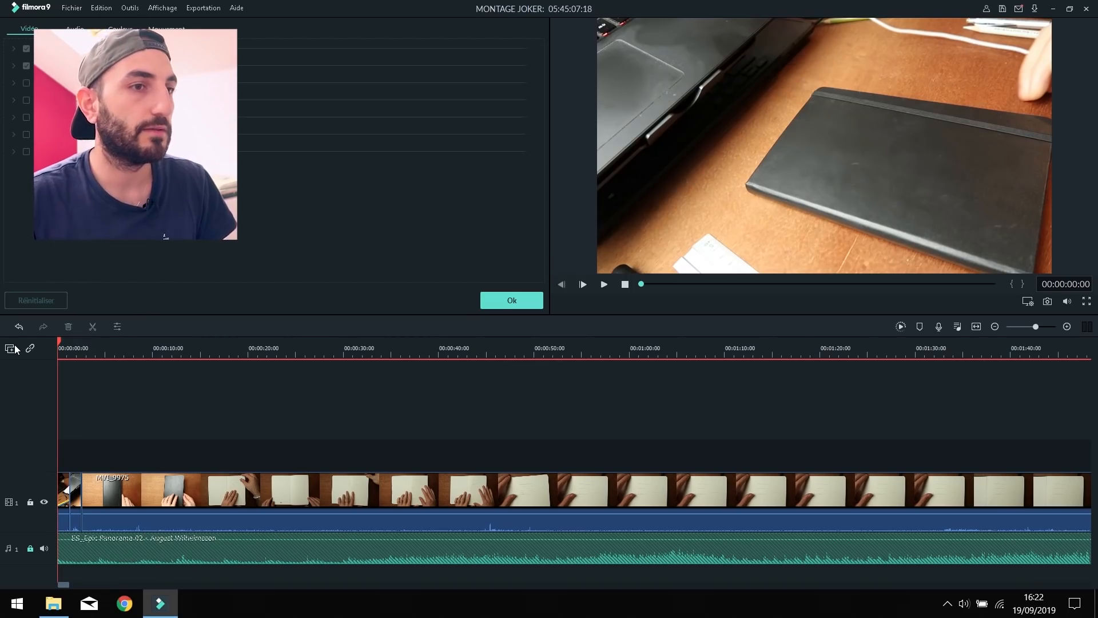
pyautogui.press('space')
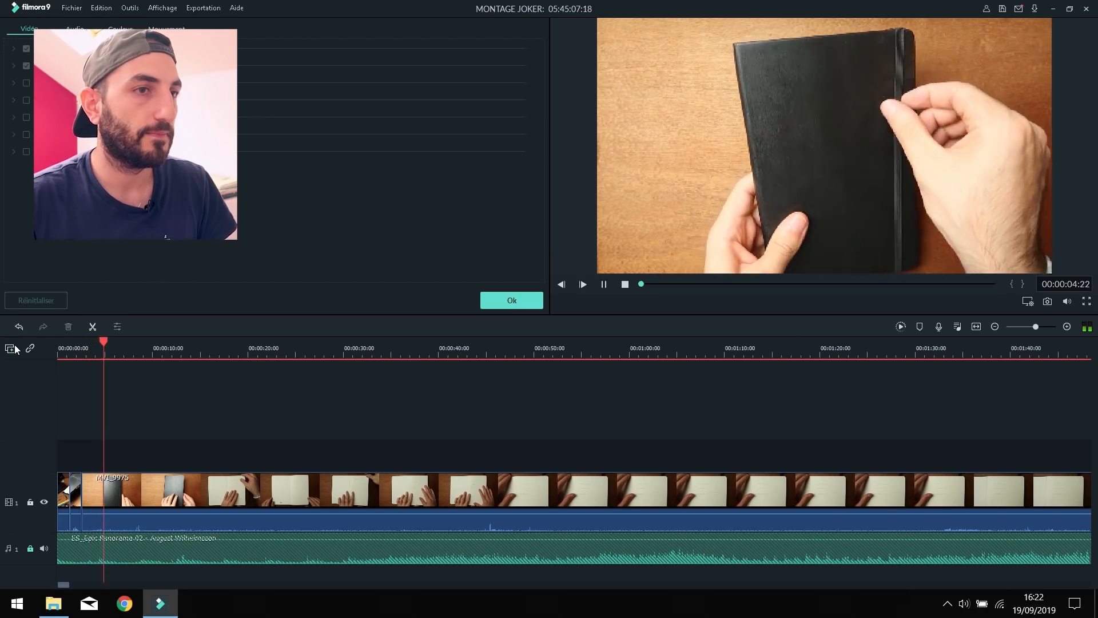
pyautogui.press('space')
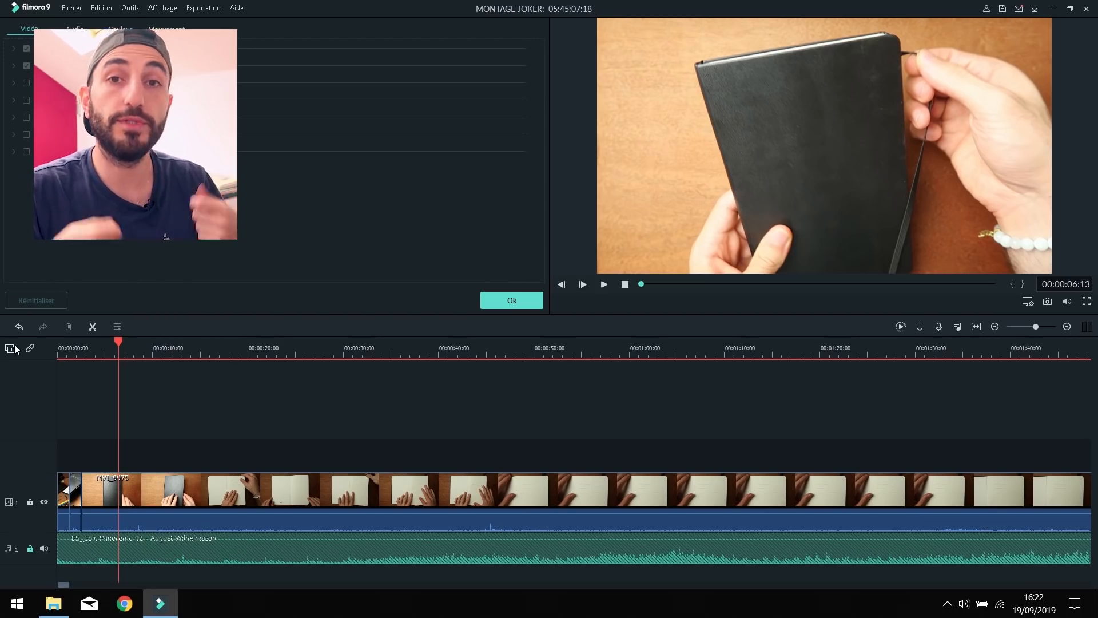
pyautogui.moveTo(118, 343); pyautogui.dragTo(26, 345)
pyautogui.hotkey('ctrl', 'b')
pyautogui.press('space')
pyautogui.press('space')
pyautogui.hotkey('ctrl', 'b')
pyautogui.click(106, 488)
pyautogui.press('Delete')
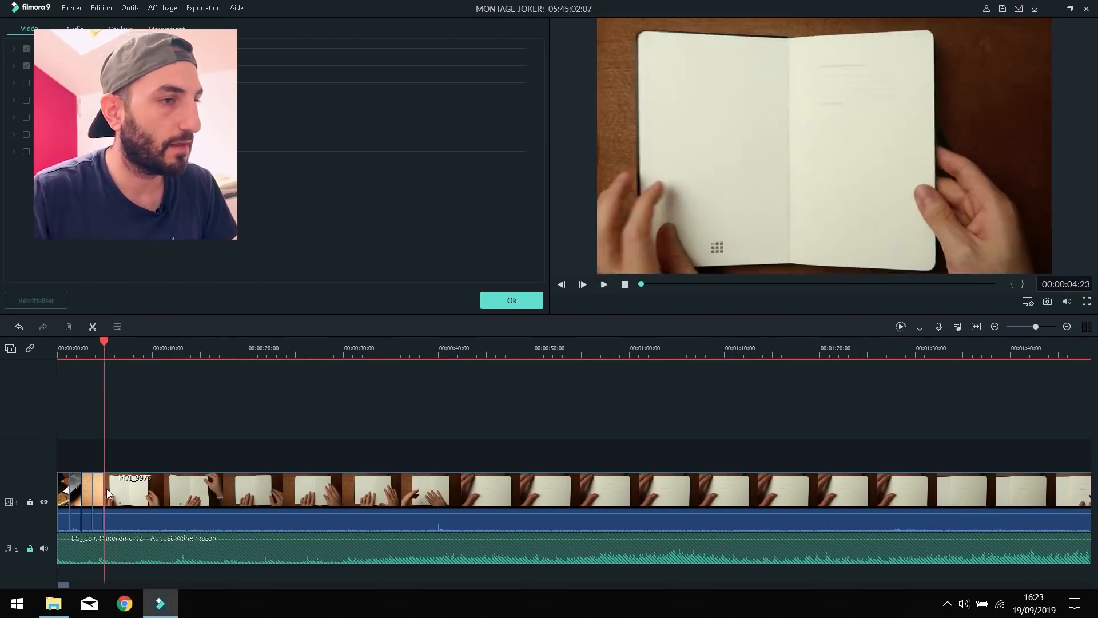
# - Split MVI_9975 at about 1 minute 40 seconds and delete the open-notebook footage before the cut
pyautogui.click(416, 348)
pyautogui.click(1012, 357)
pyautogui.hotkey('ctrl', 'b')
pyautogui.press('Delete')
# - Split MVI_9975 at about 11 and 13 seconds and delete the short piece in between
pyautogui.hotkey('ctrl', 'b')
pyautogui.moveTo(160, 344)
pyautogui.mouseDown()
pyautogui.moveTo(251, 345)
pyautogui.moveTo(180, 345)
pyautogui.mouseUp()
pyautogui.hotkey('ctrl', 'b')
pyautogui.click(173, 496)
pyautogui.press('Delete')
# - Examine the remaining MVI_9975 footage at several points to find where the drawing starts
pyautogui.press('space')
pyautogui.click(1005, 348)
pyautogui.click(411, 348)
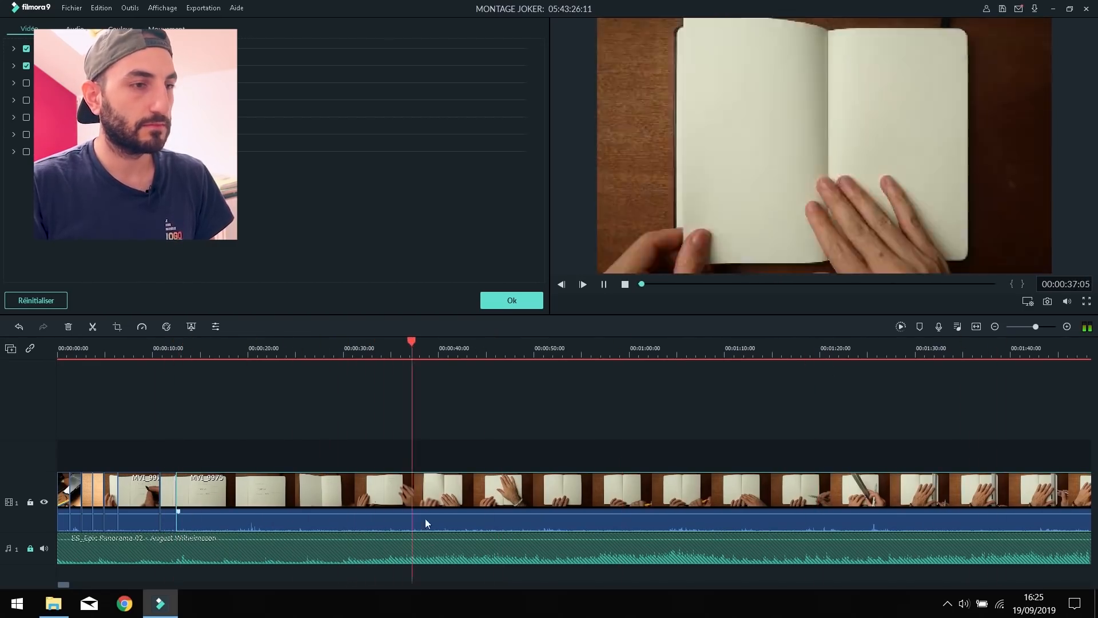
pyautogui.press('space')
pyautogui.scroll(2, 552, 457)
pyautogui.click(473, 349)
pyautogui.moveTo(464, 350); pyautogui.dragTo(647, 341)
pyautogui.moveTo(385, 341); pyautogui.dragTo(334, 338)
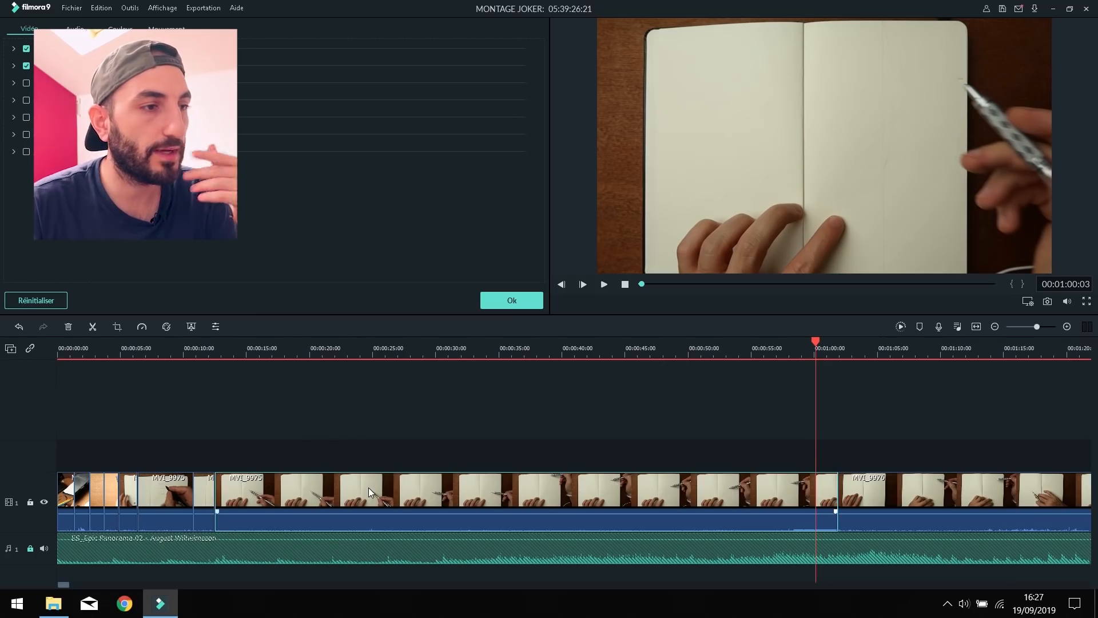
# - Speed up the long MVI_9975 drawing segment to 62.126, for a duration of 00:00:08:08
pyautogui.rightClick(307, 481)
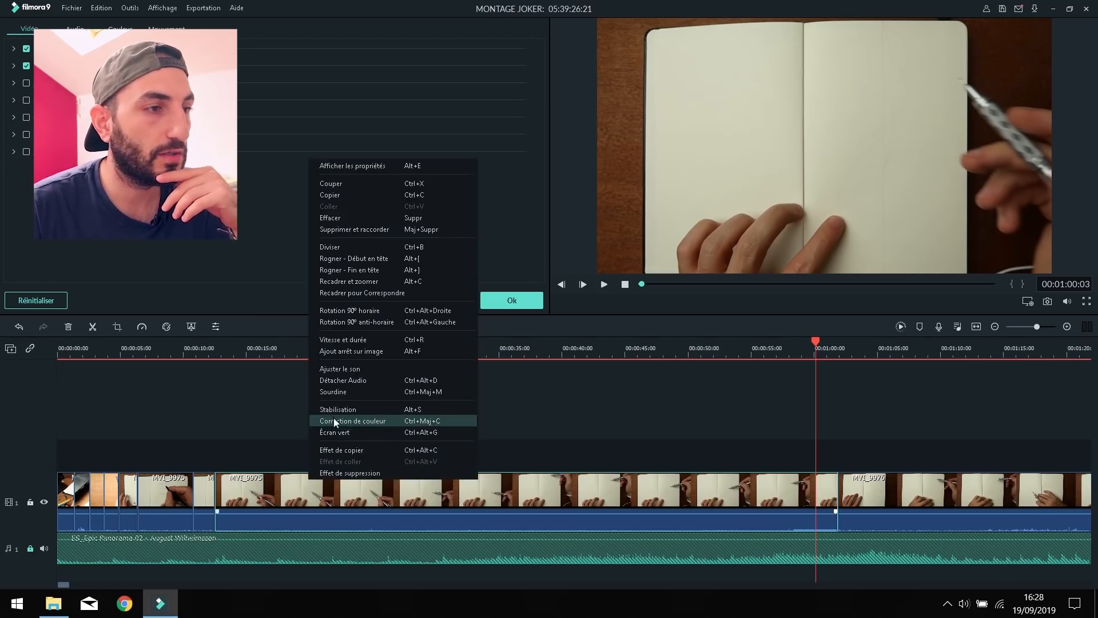
pyautogui.click(342, 339)
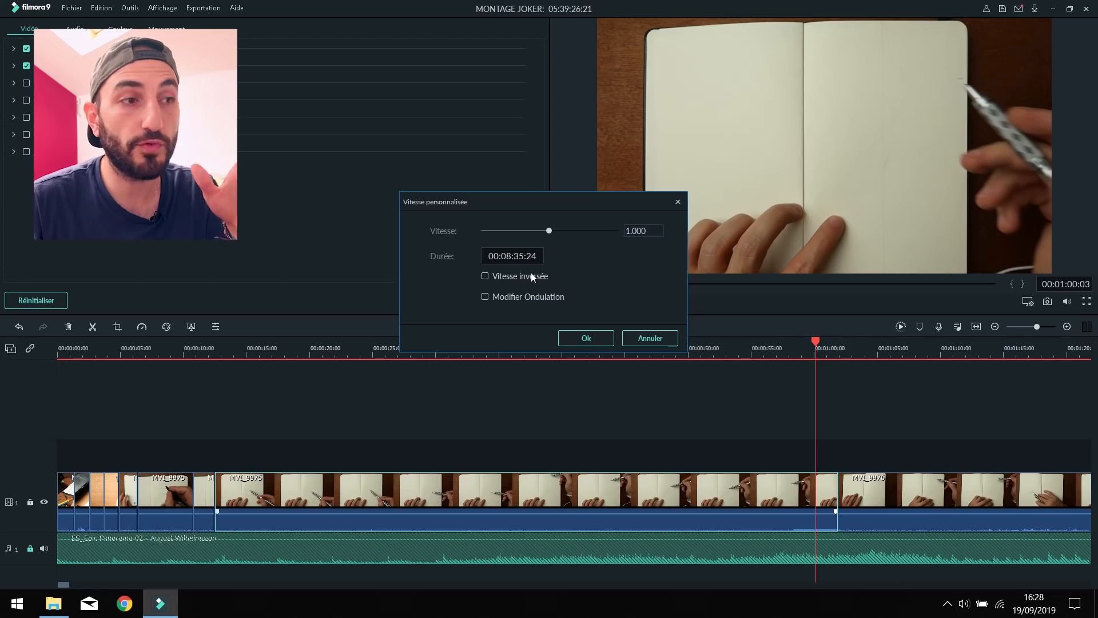
pyautogui.moveTo(550, 229); pyautogui.dragTo(591, 232)
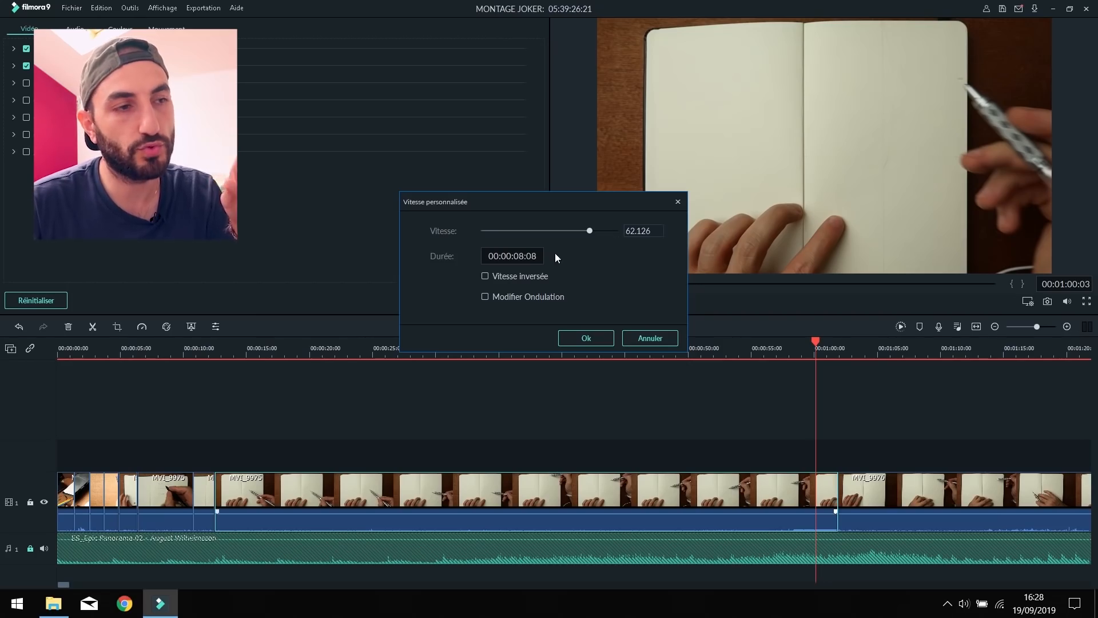
pyautogui.click(571, 338)
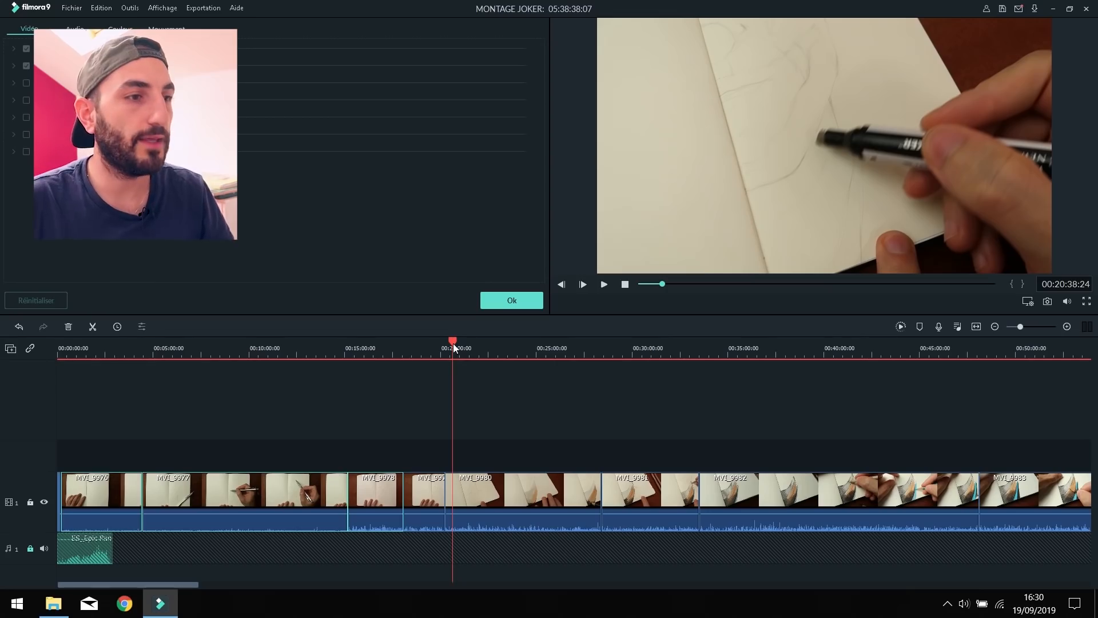
# - Check the footage around 20 minutes, clear the selection and select the consecutive clips from MVI_9979 back to MVI_9976
pyautogui.click(469, 346)
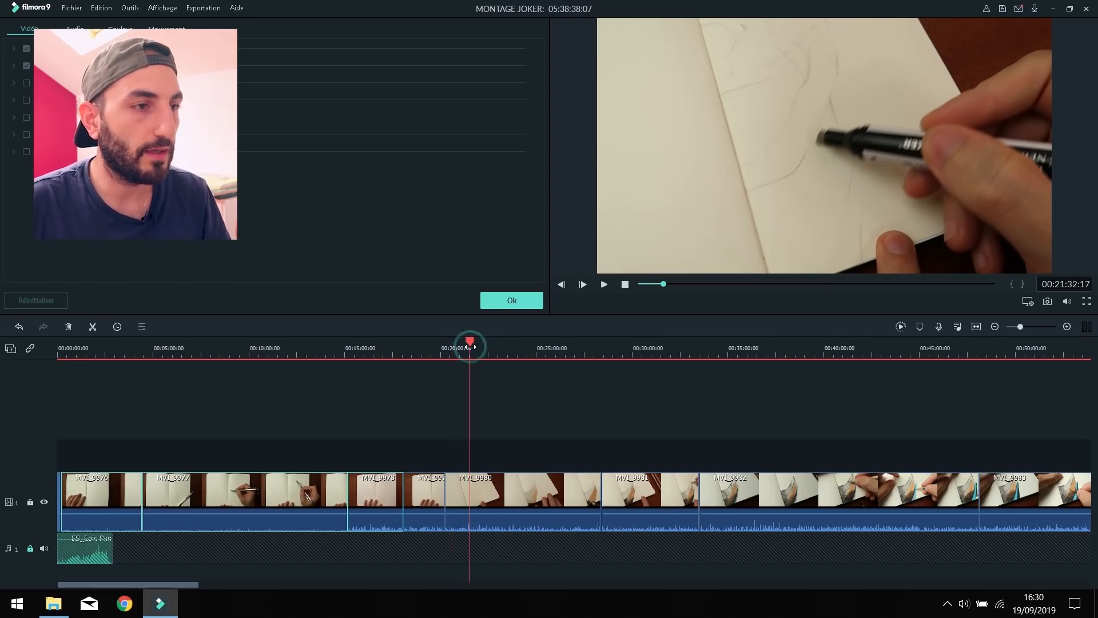
pyautogui.moveTo(471, 340); pyautogui.dragTo(434, 343)
pyautogui.click(417, 459)
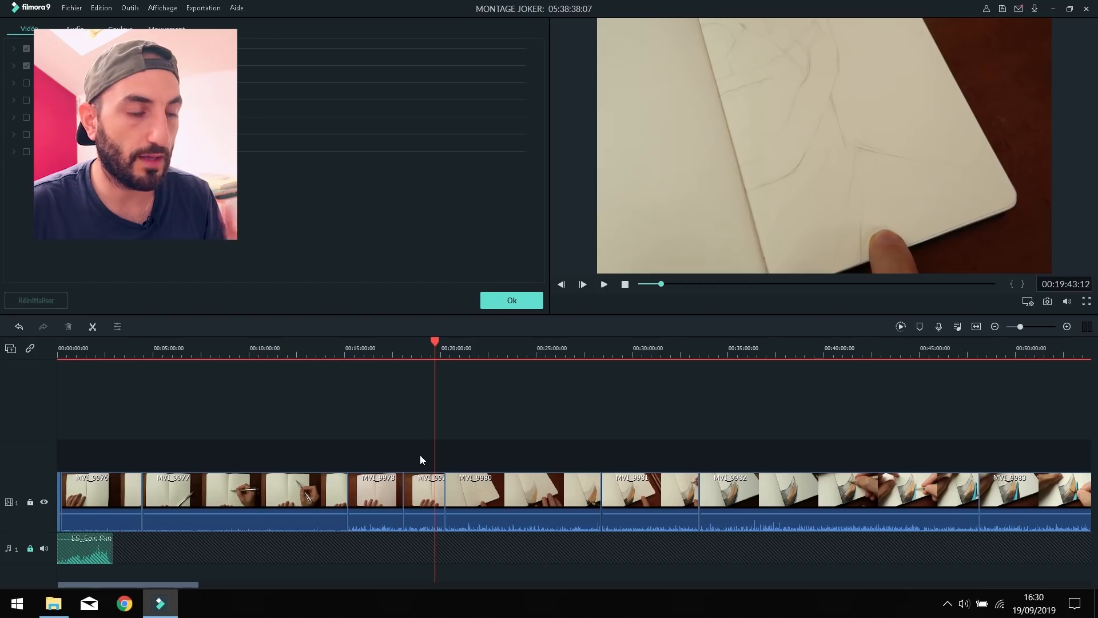
pyautogui.moveTo(420, 454); pyautogui.dragTo(107, 478)
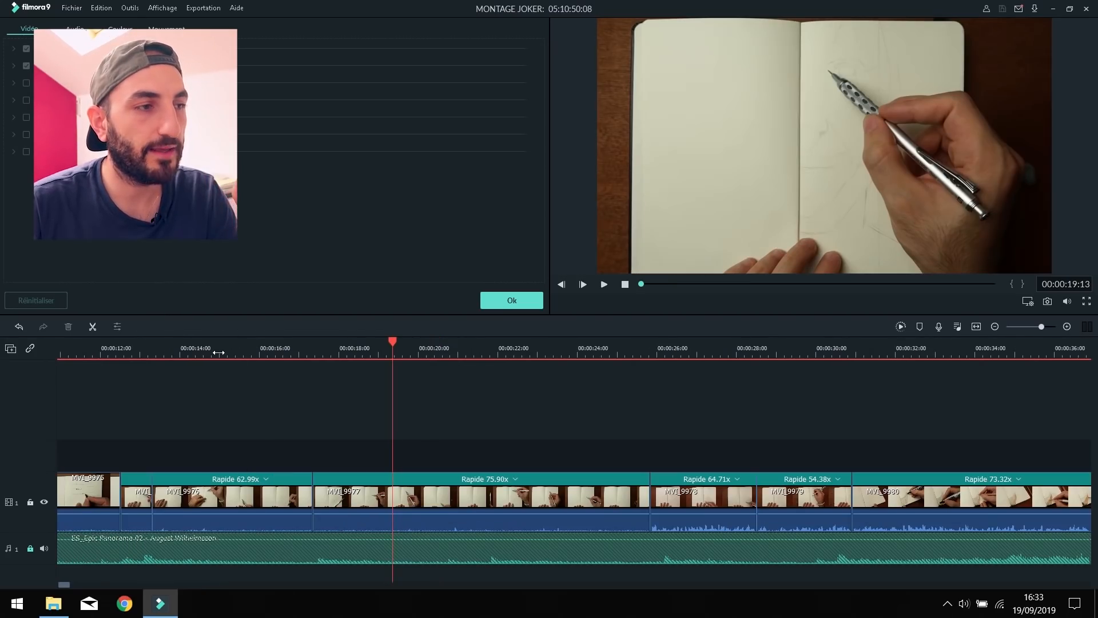
pyautogui.click(217, 350)
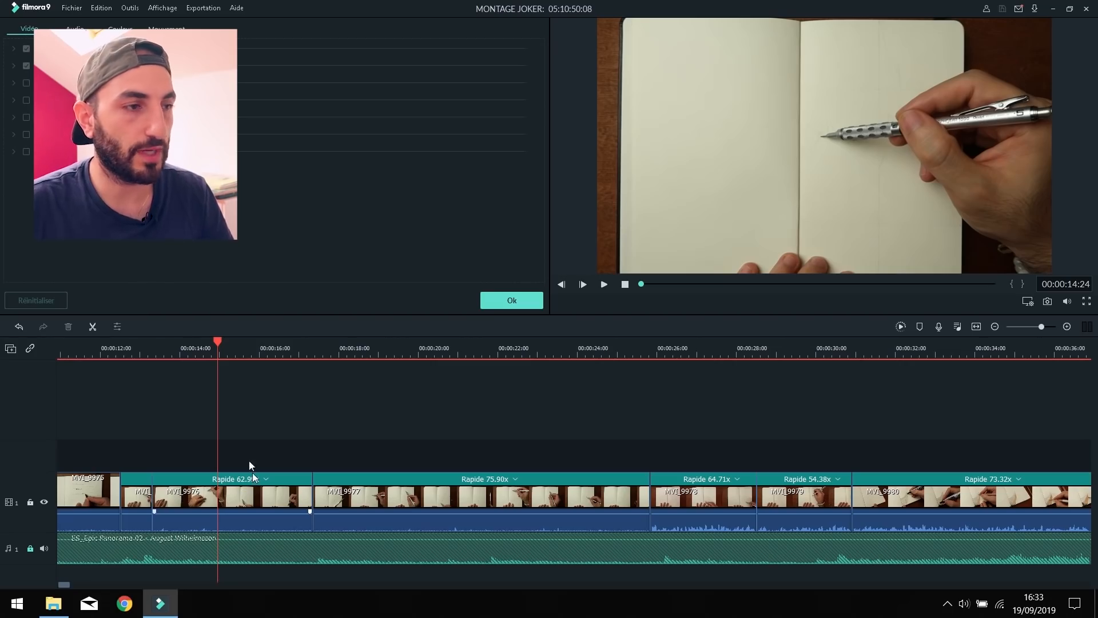
pyautogui.moveTo(150, 446); pyautogui.dragTo(884, 492)
pyautogui.rightClick(883, 499)
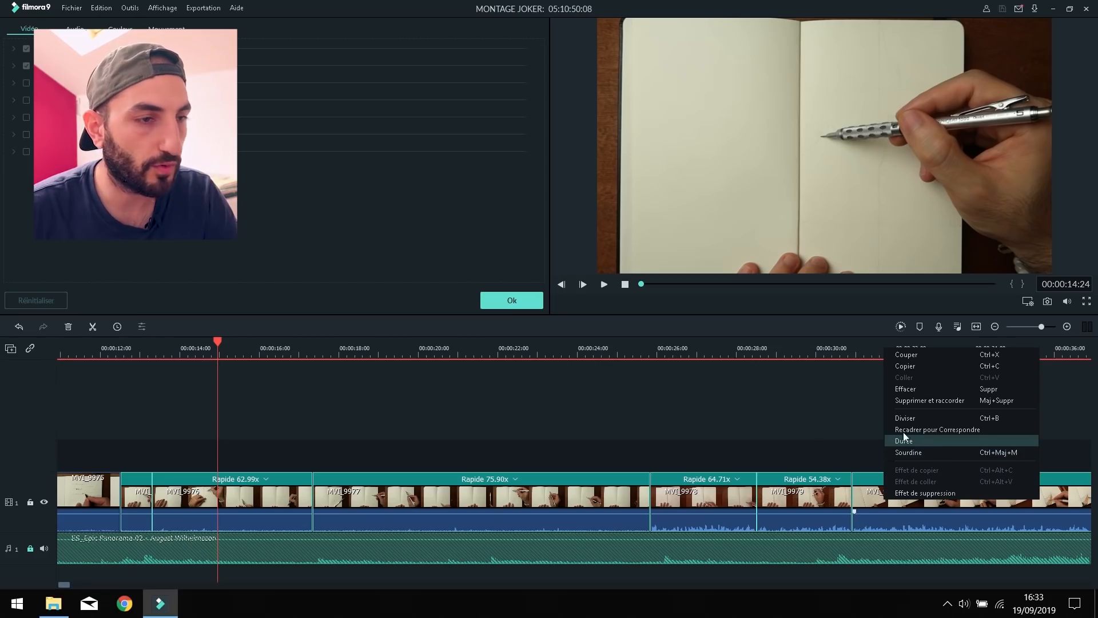
pyautogui.click(769, 423)
pyautogui.click(160, 434)
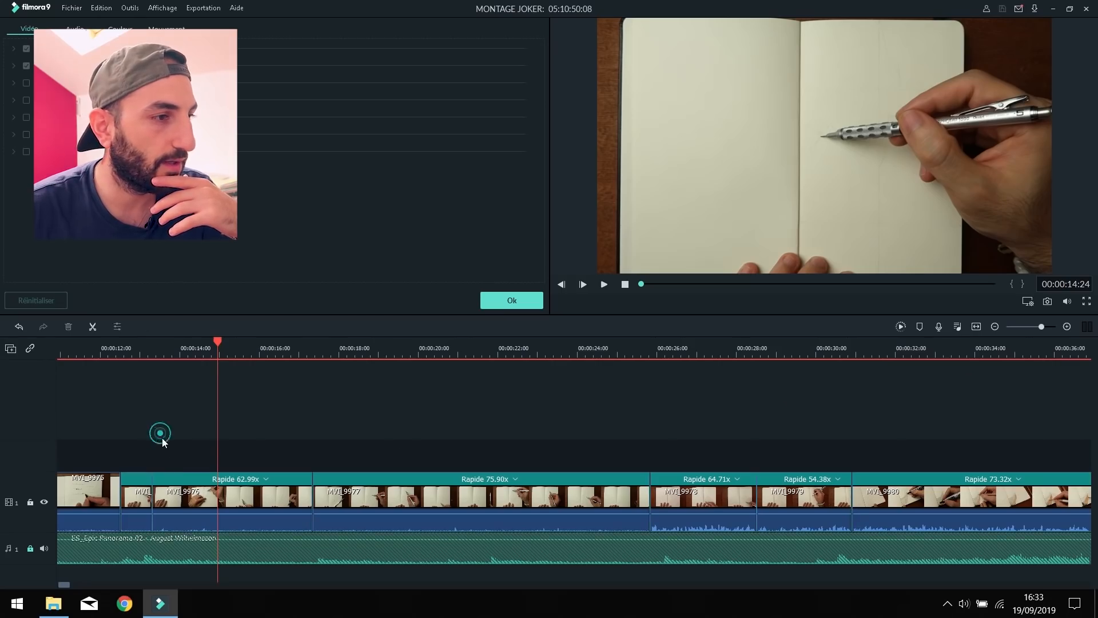
# - Detach the audio from the sped-up MVI_9976 clip and delete the detached sound
pyautogui.rightClick(180, 483)
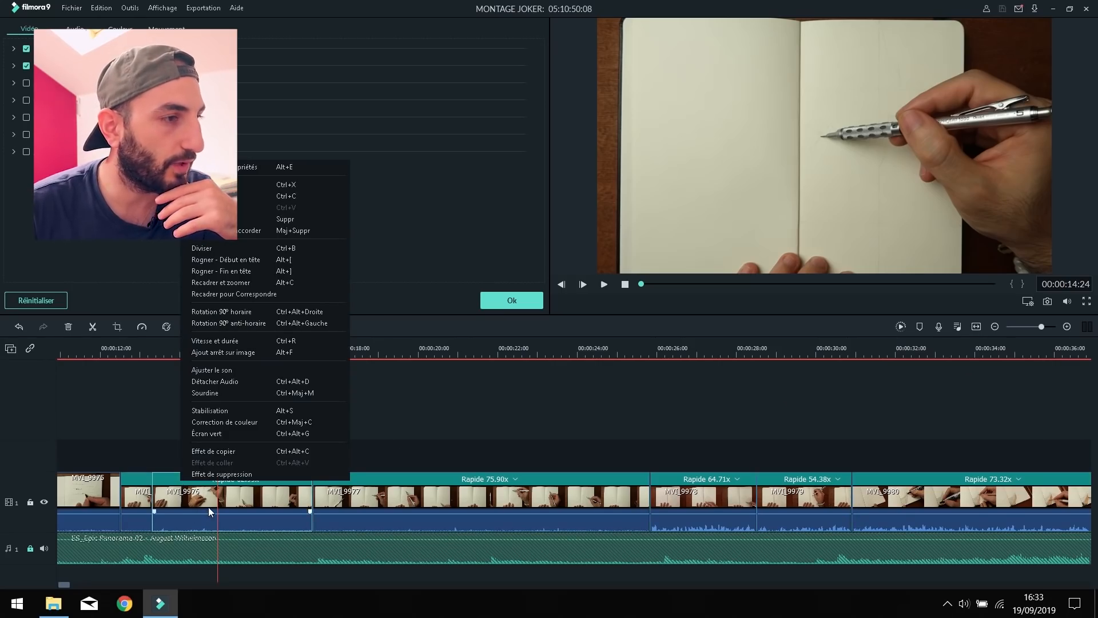
pyautogui.click(232, 381)
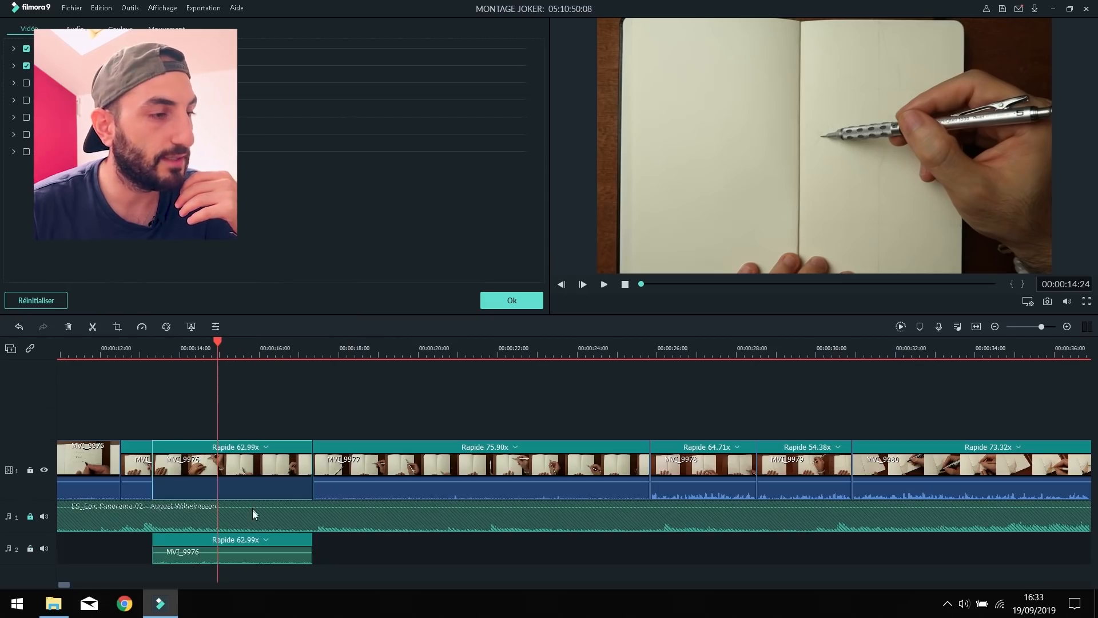
pyautogui.click(272, 551)
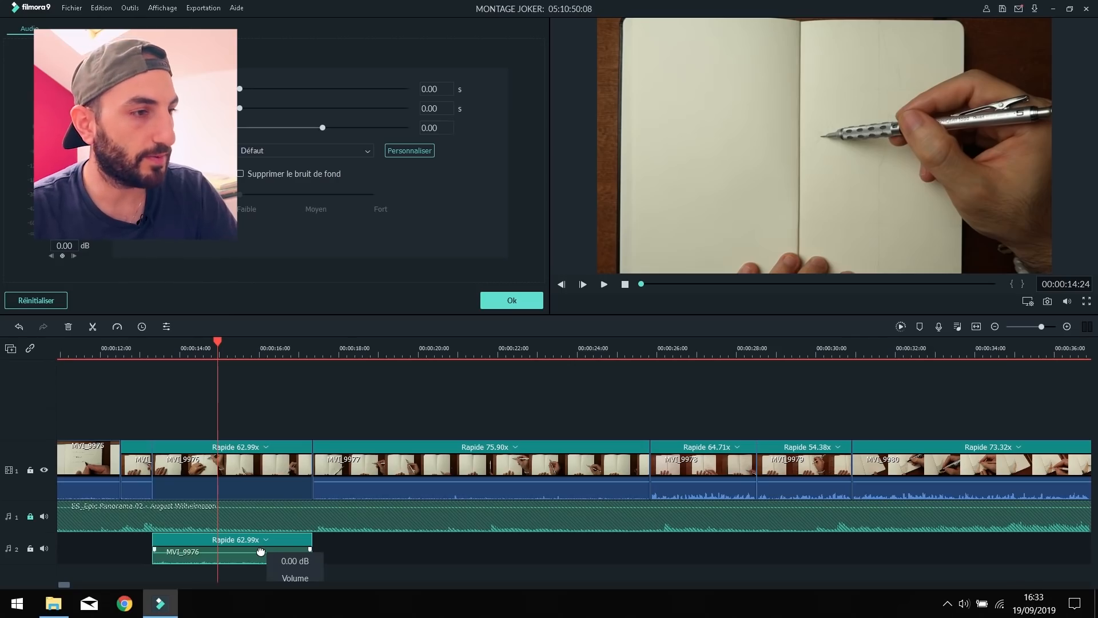
pyautogui.press('Delete')
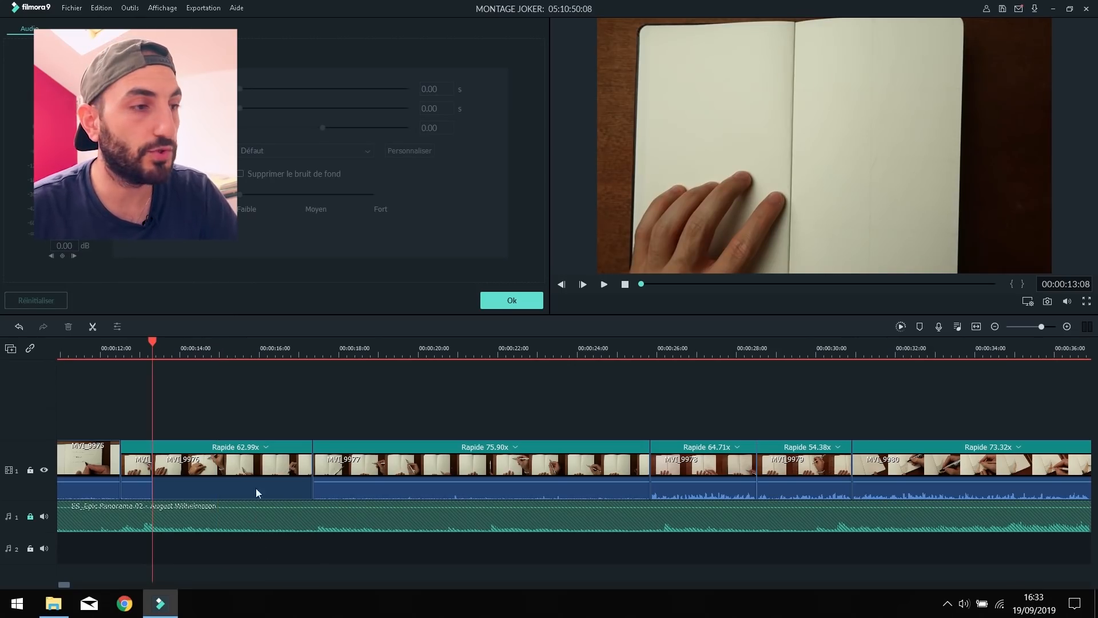
pyautogui.click(197, 346)
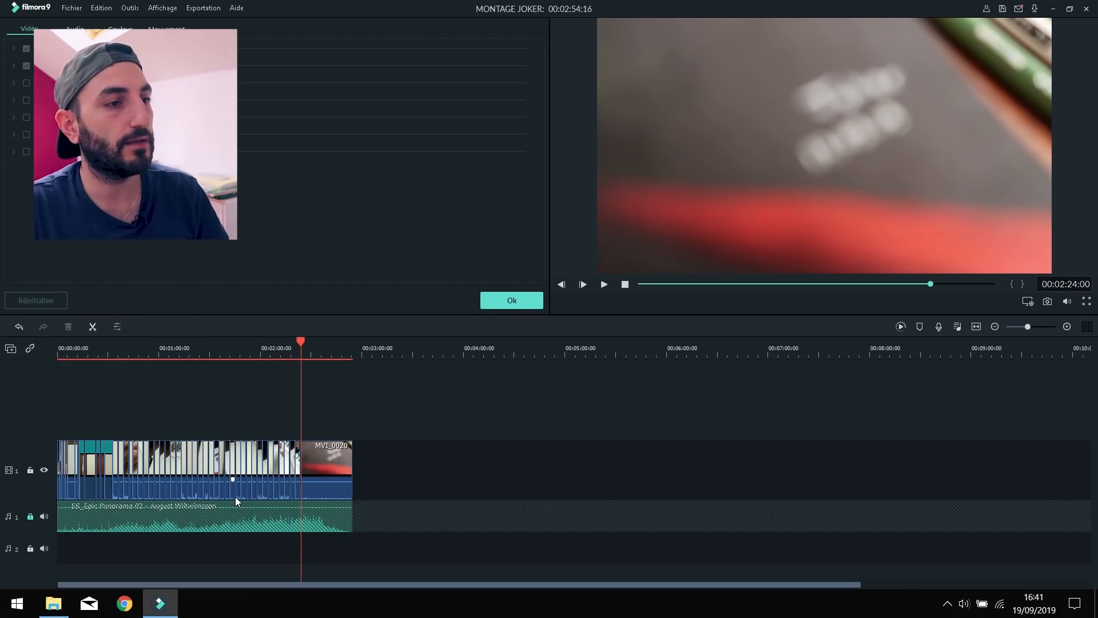
# - Play the end of the montage from 00:02:24:00 to check the final clip against the music
pyautogui.press('space')
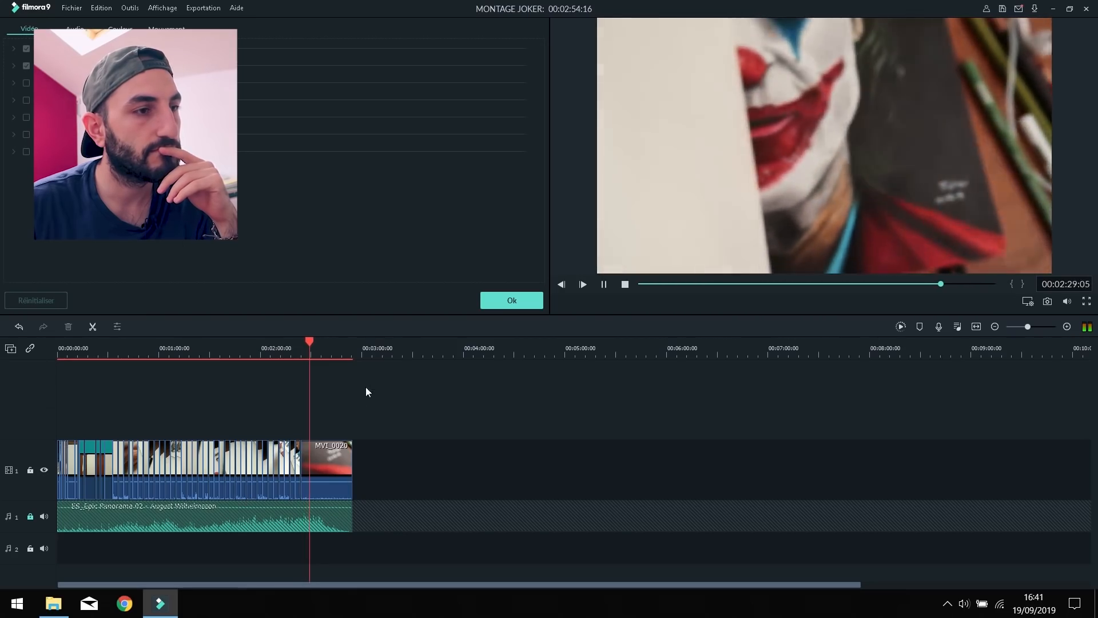
pyautogui.click(424, 347)
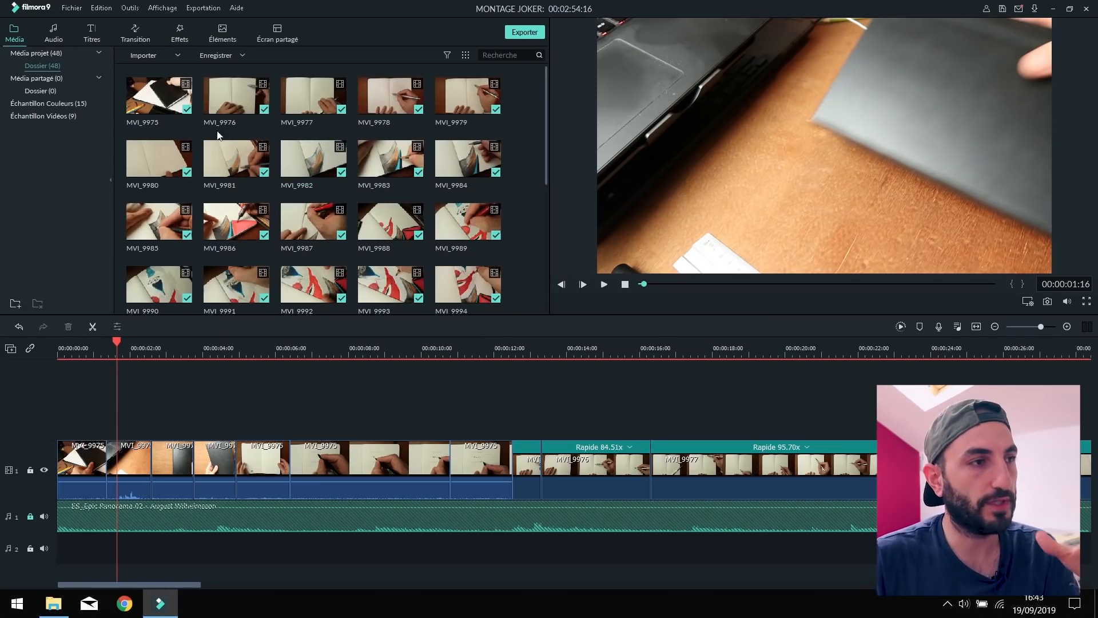
# - Look through the built-in music library and the Titres category of the title templates
pyautogui.click(57, 40)
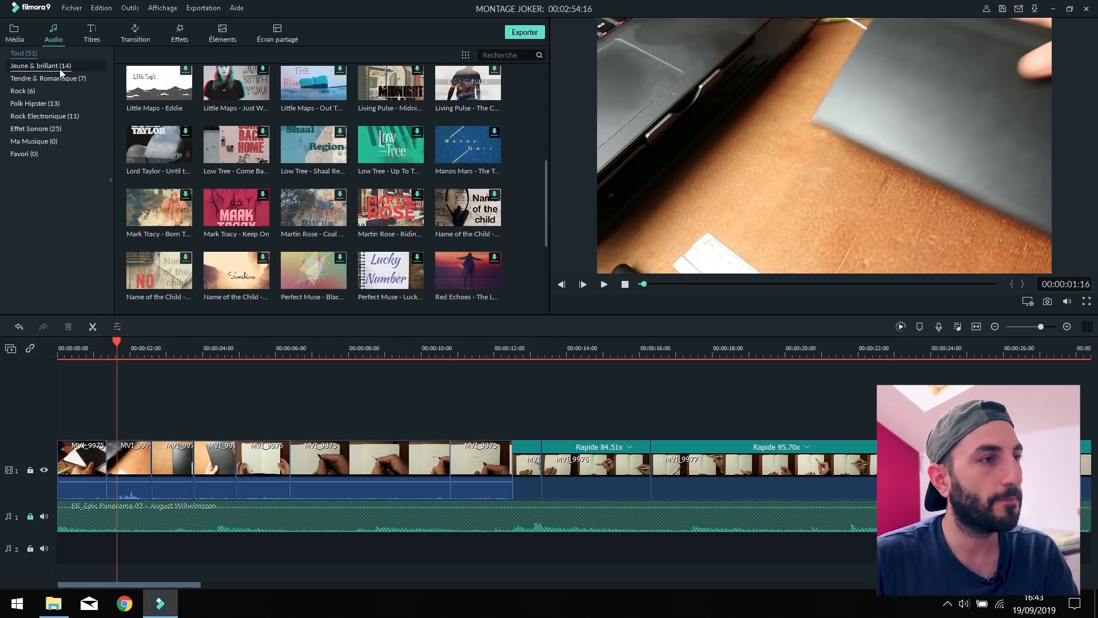
pyautogui.scroll(5, 310, 170)
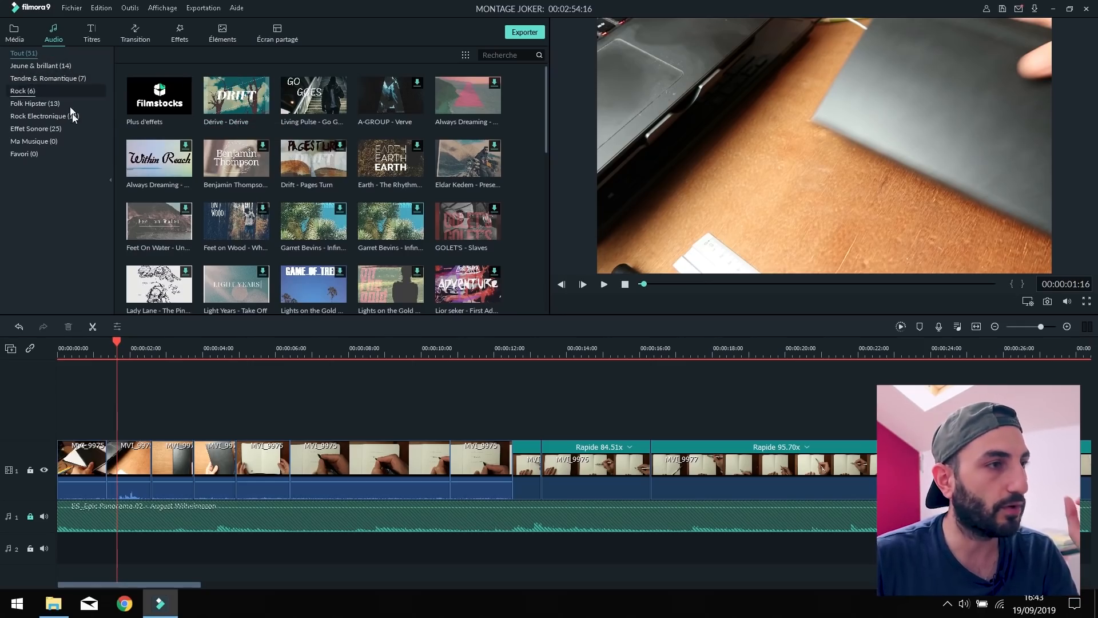
pyautogui.click(94, 42)
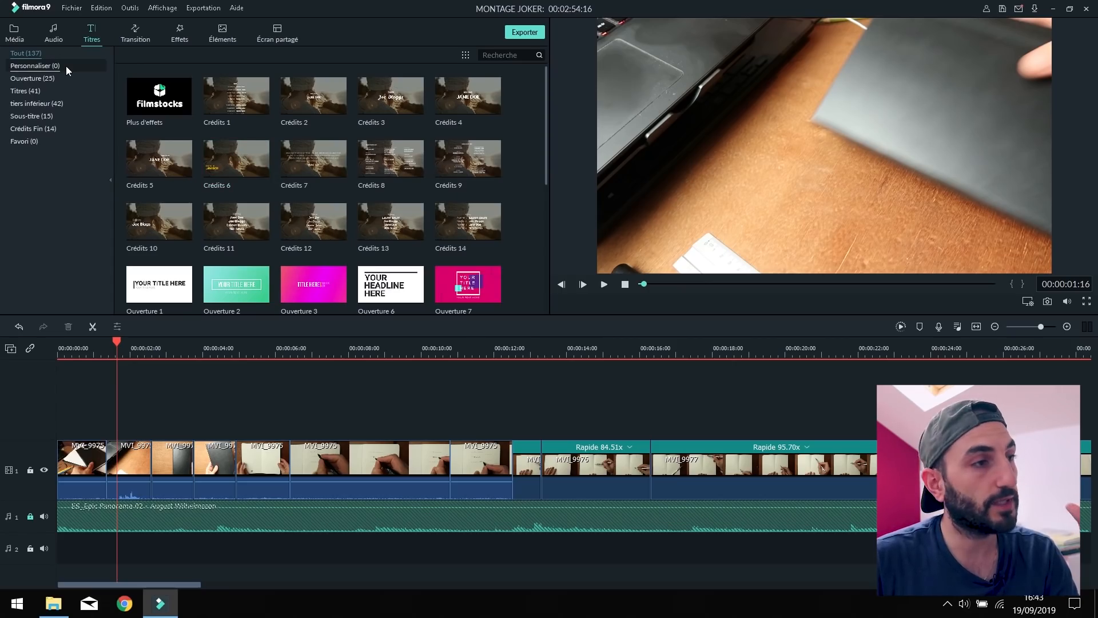
pyautogui.click(32, 96)
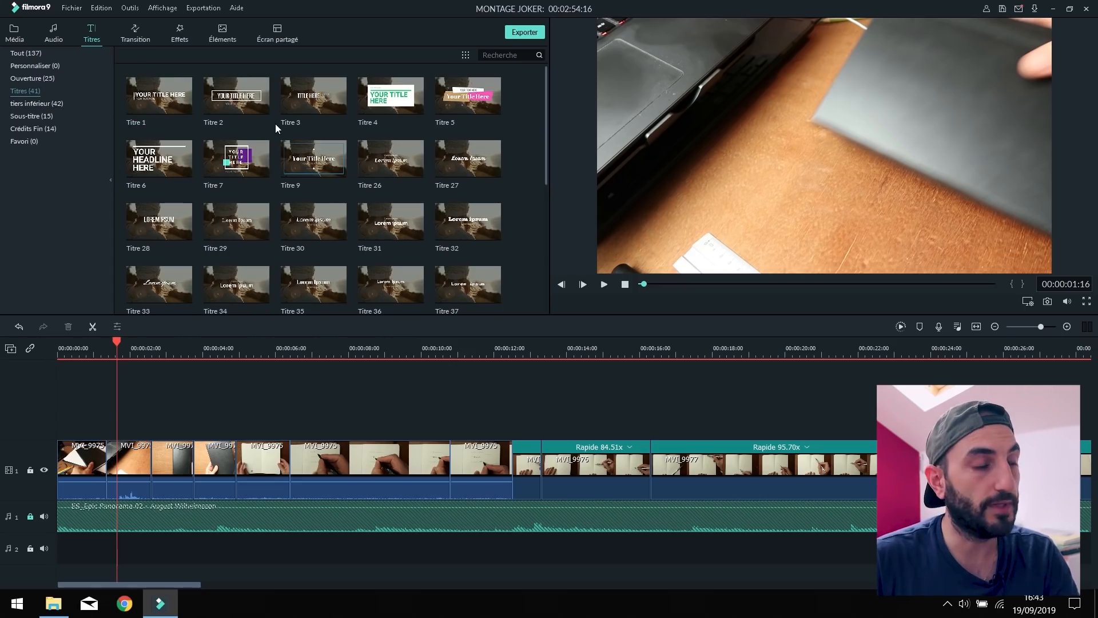
# - Preview the Titre 2, Titre 9 and Titre 6 title templates
pyautogui.moveTo(253, 116)
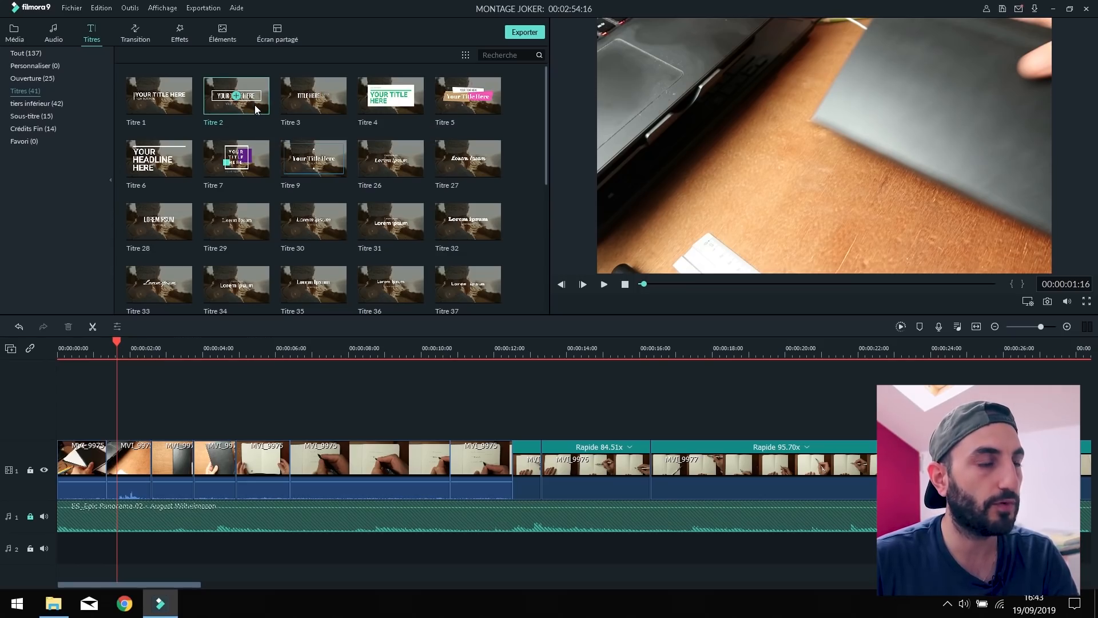
pyautogui.click(256, 110)
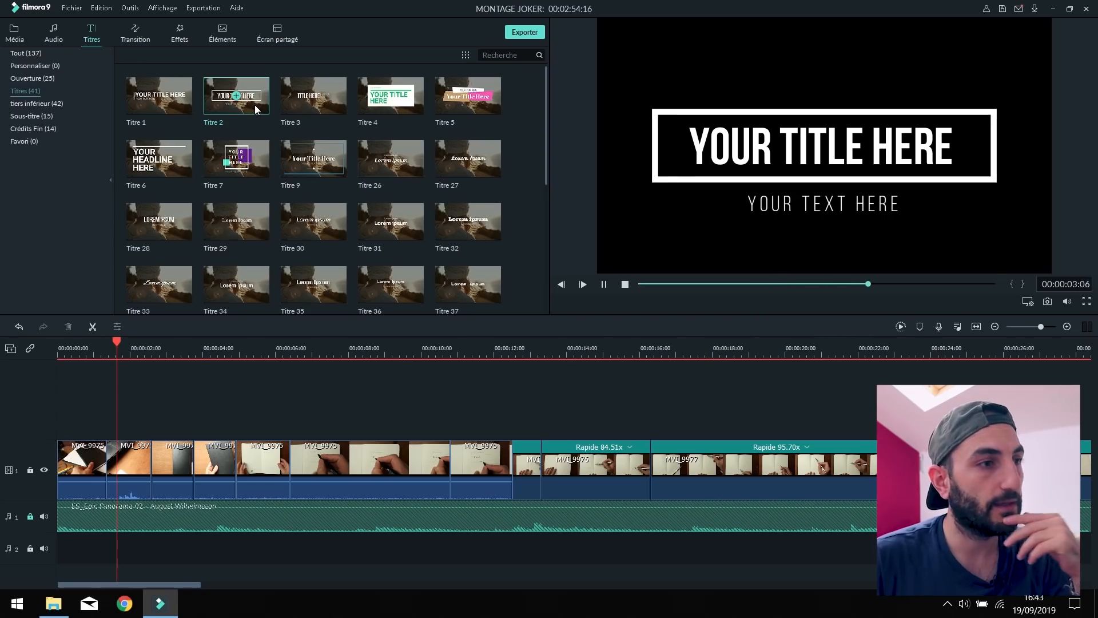
pyautogui.click(337, 159)
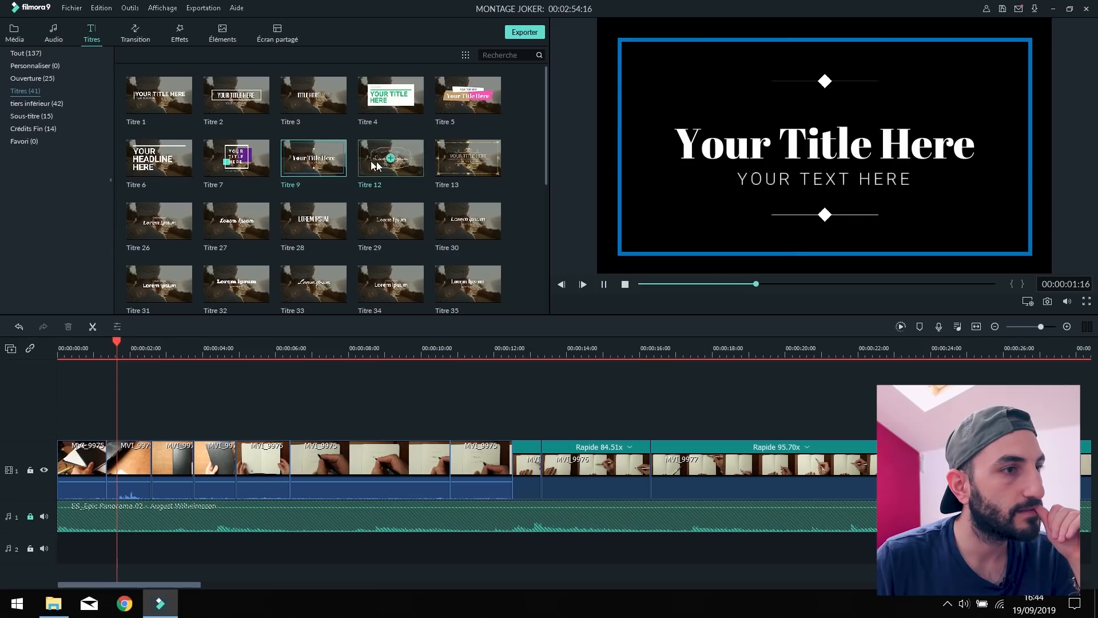
pyautogui.click(178, 167)
# - Place the Titre 2 template above the start of the montage, shorten it to the end of the third clip and open its text for editing
pyautogui.click(264, 108)
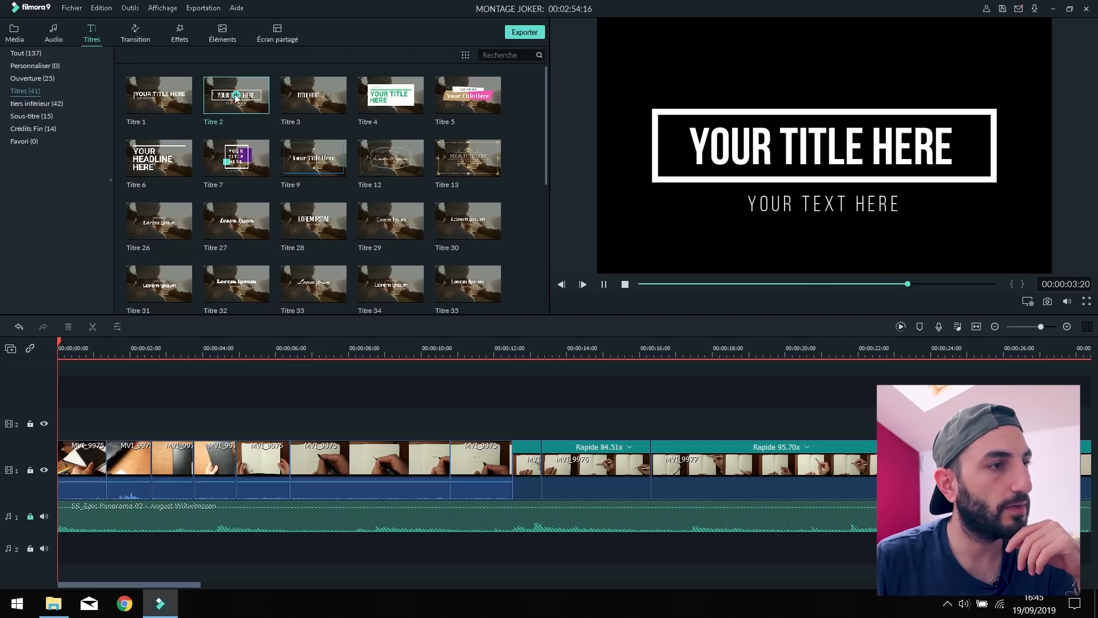
pyautogui.click(236, 99)
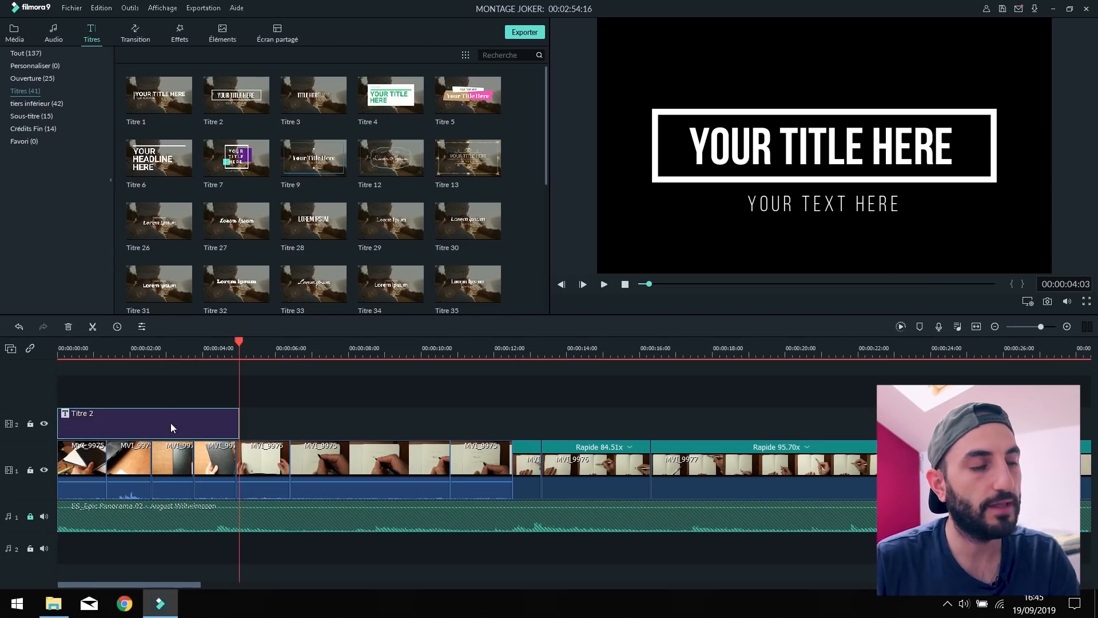
pyautogui.moveTo(240, 421); pyautogui.dragTo(193, 422)
pyautogui.doubleClick(145, 424)
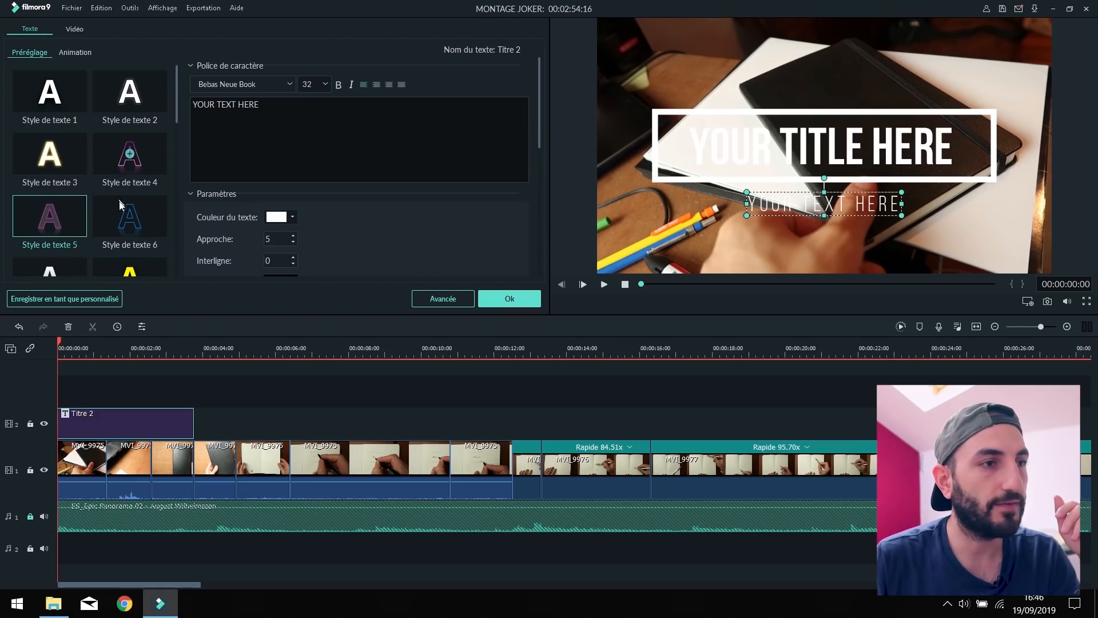
# - Try text styles 21, 22, 9 and 8 on the title's "YOUR TEXT HERE" line
pyautogui.scroll(-8, 124, 228)
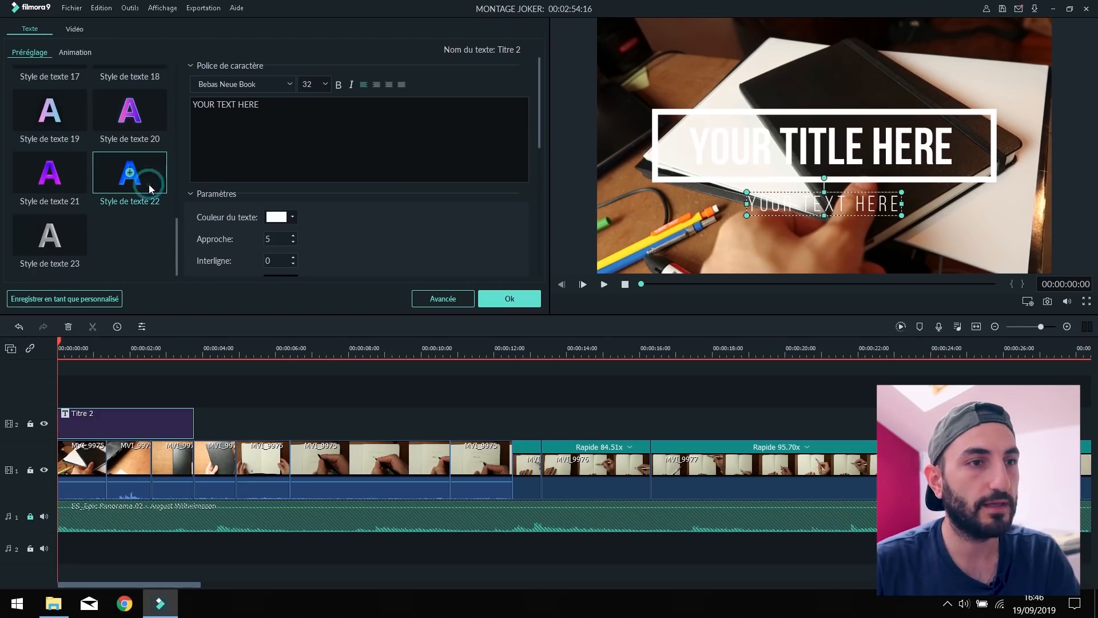
pyautogui.click(73, 184)
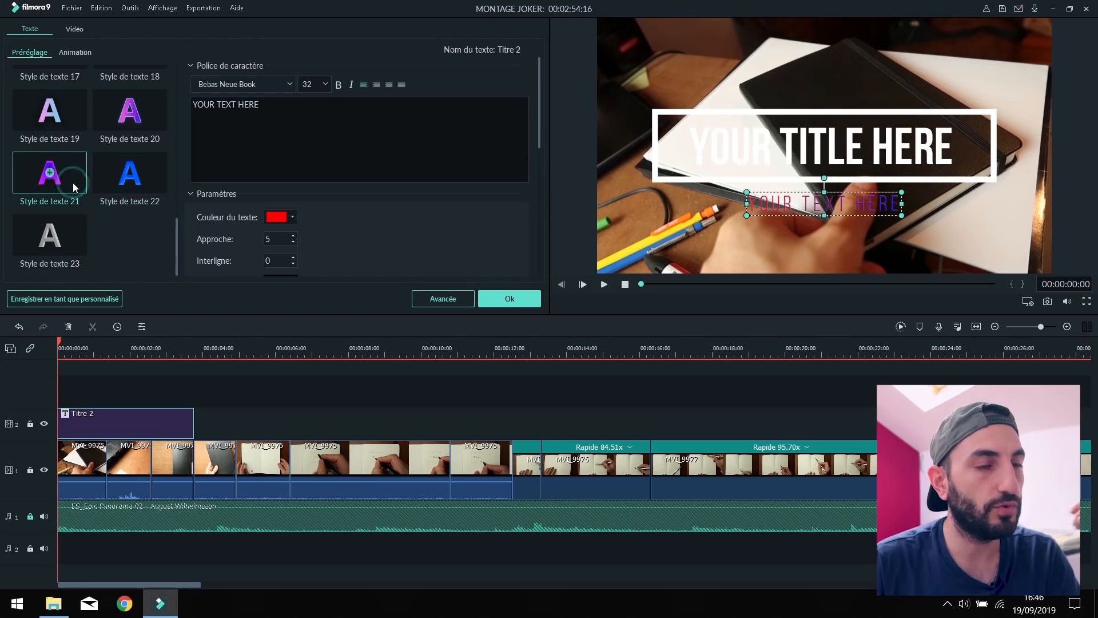
pyautogui.click(165, 178)
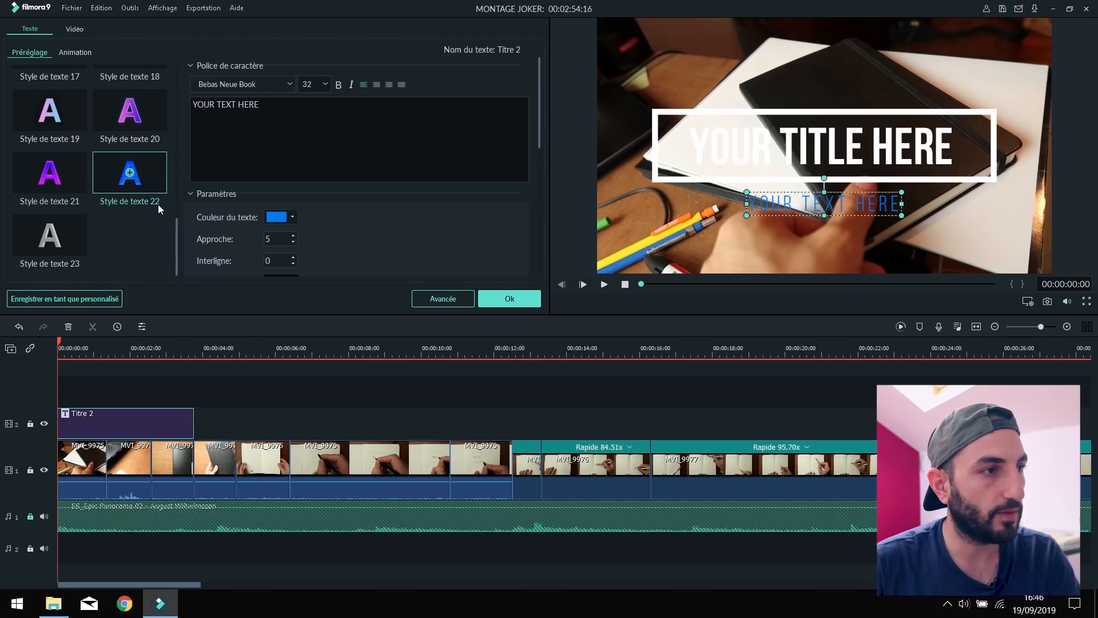
pyautogui.scroll(6, 86, 194)
pyautogui.click(80, 187)
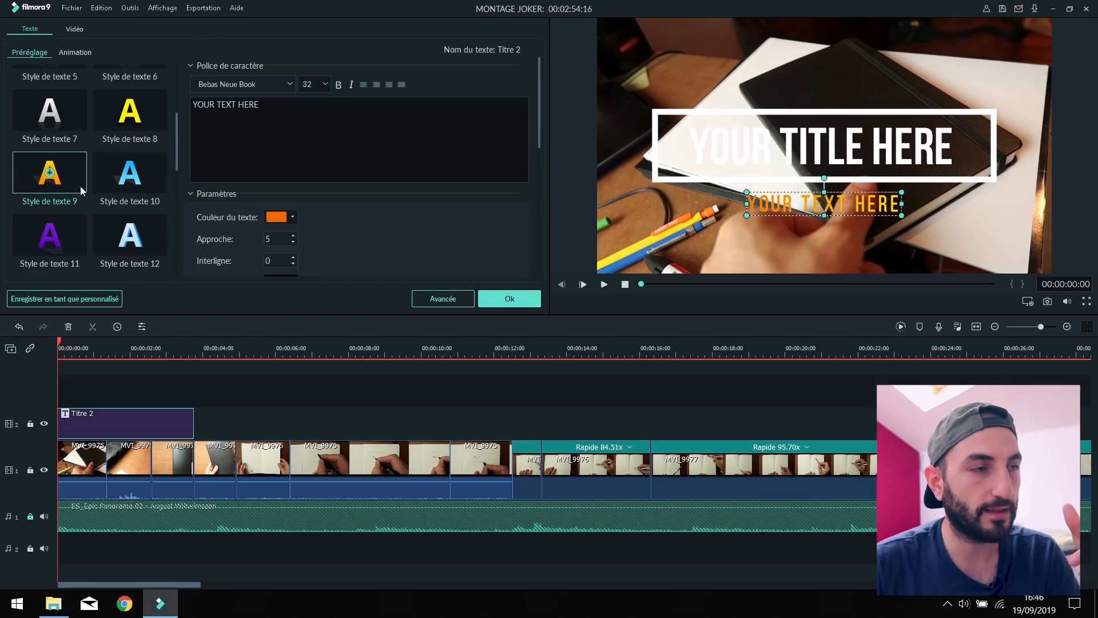
pyautogui.click(152, 123)
pyautogui.scroll(3, 153, 122)
# - Change the main title line to "Dessin du Joker", try text style 2 on it and apply text style 9
pyautogui.click(878, 158)
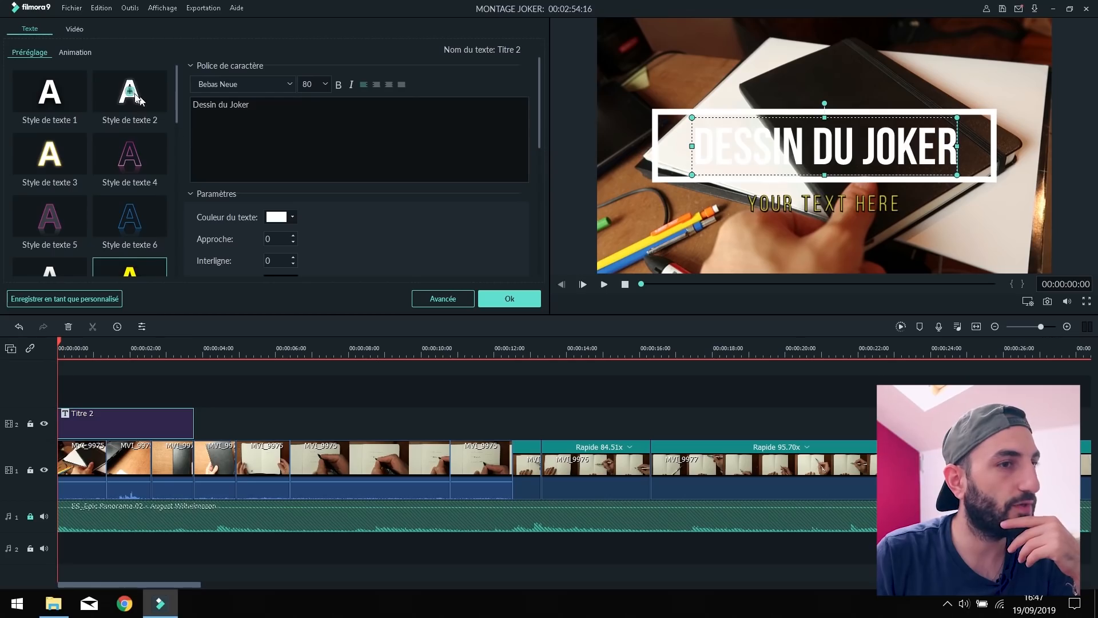
pyautogui.doubleClick(138, 99)
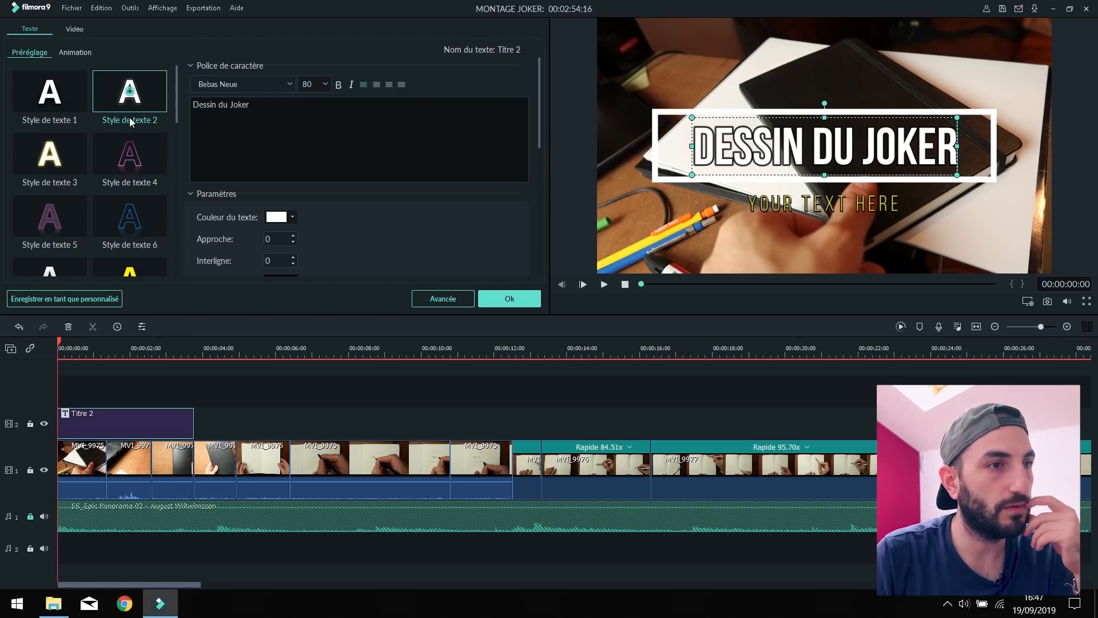
pyautogui.scroll(-3, 92, 148)
pyautogui.doubleClick(64, 160)
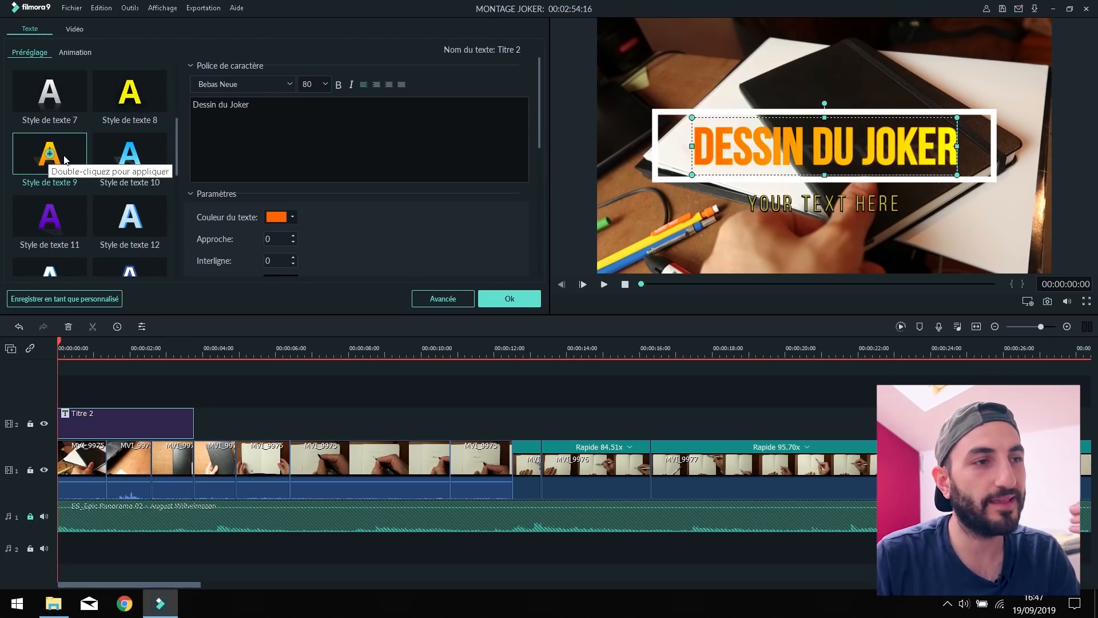
# - Replace the line below the main title with "édité avec FILMORA9", apply text style 4 and accept the title edits
pyautogui.click(832, 209)
pyautogui.moveTo(270, 109); pyautogui.dragTo(175, 109)
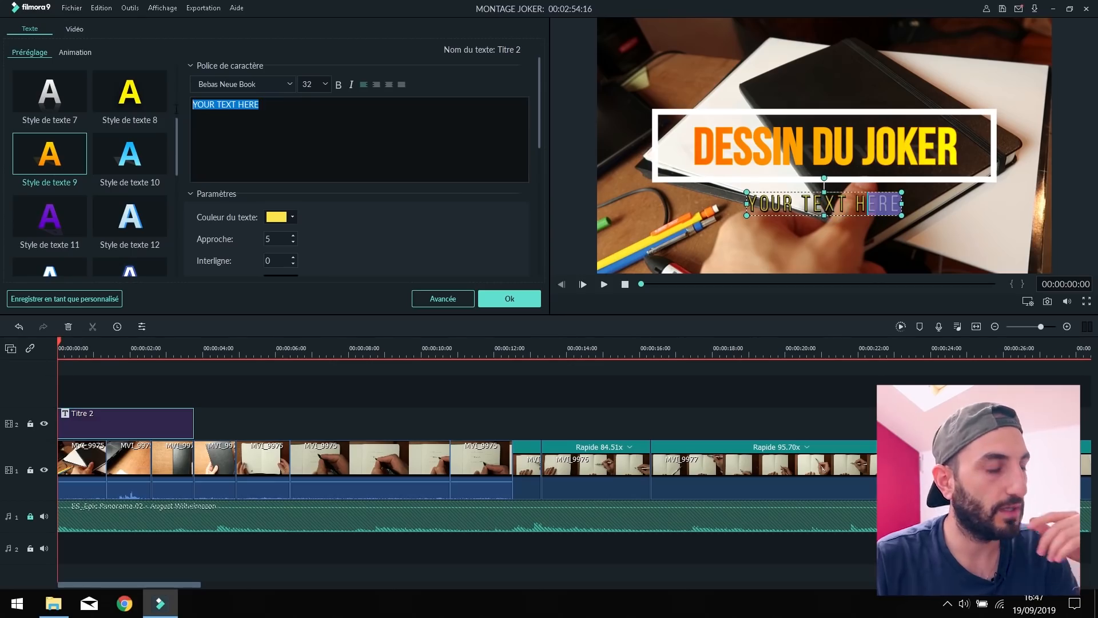
pyautogui.write('édité avec FILMORA9')
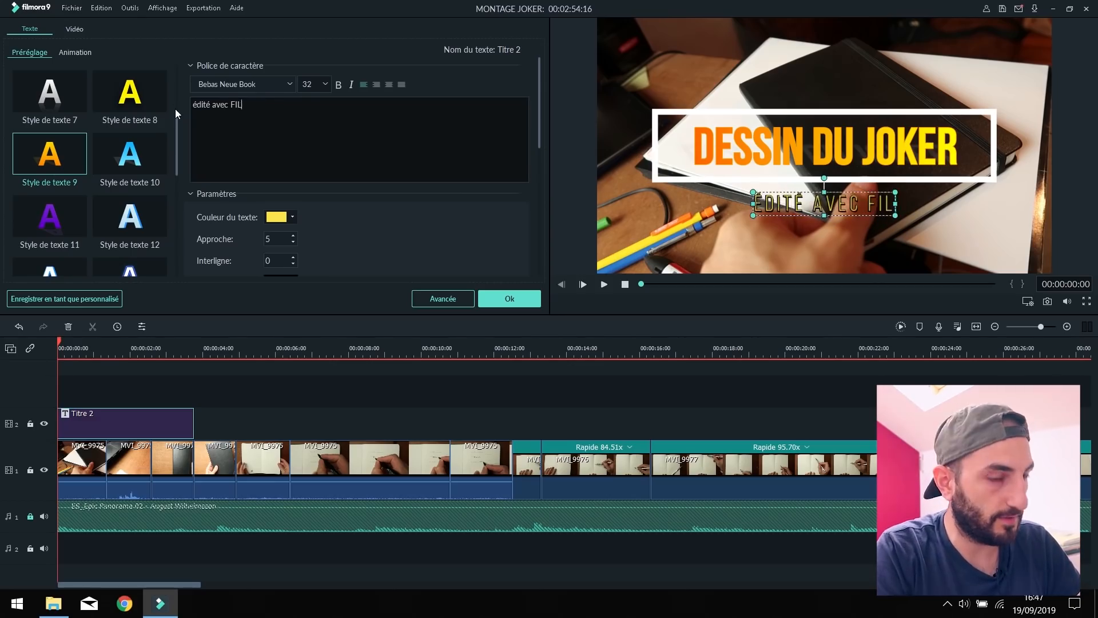
pyautogui.click(135, 218)
pyautogui.click(131, 156)
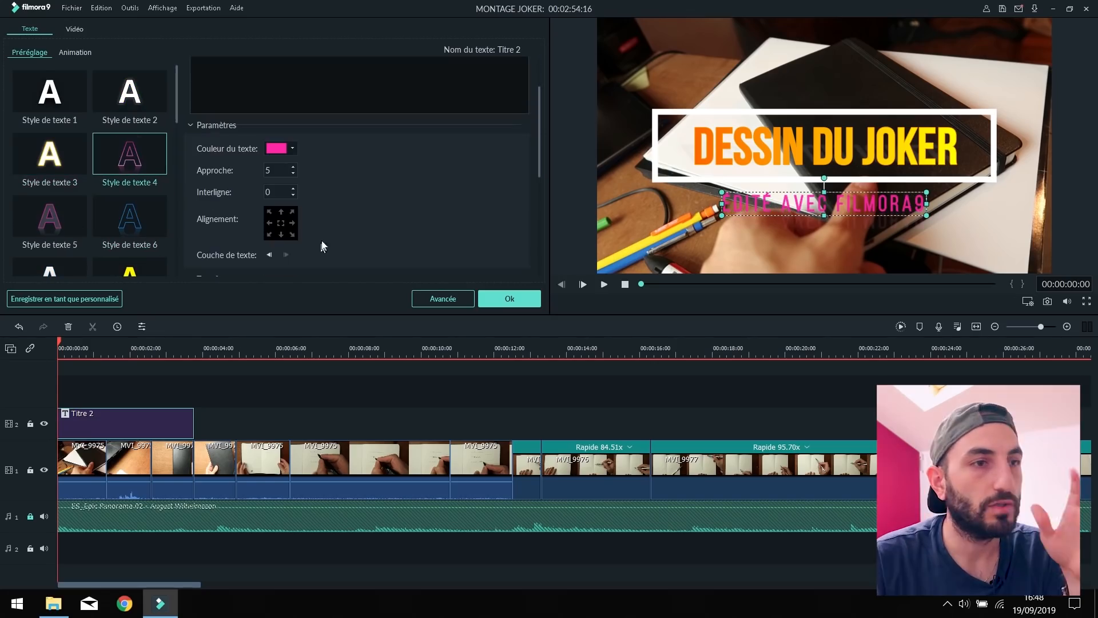
pyautogui.click(510, 299)
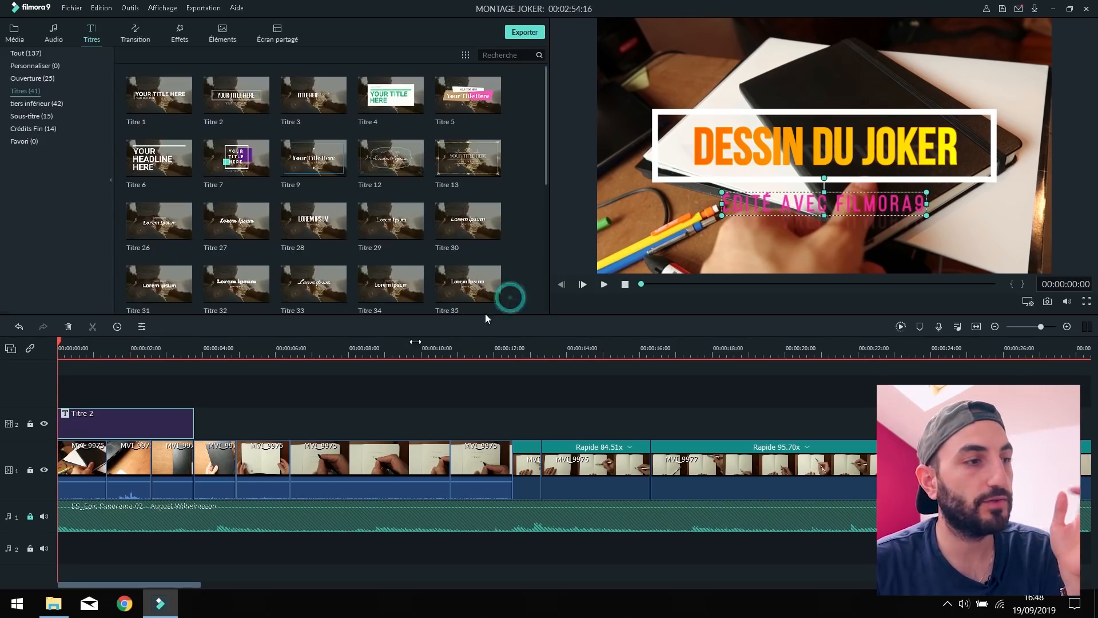
# - Play the opening of the montage to check the title, and return to the start
pyautogui.click(604, 283)
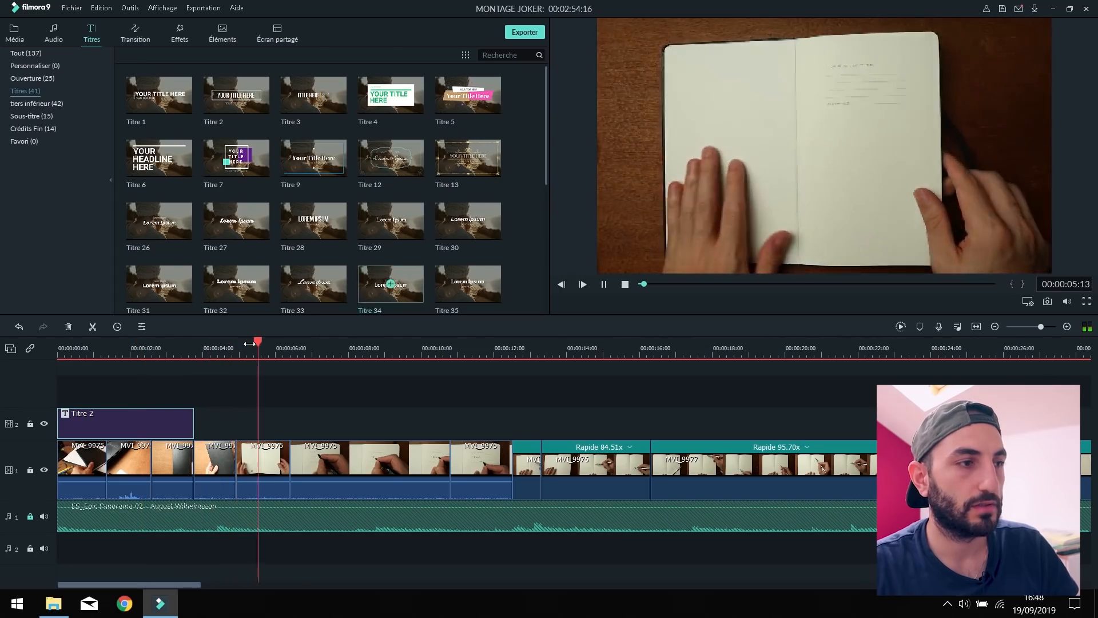
pyautogui.press('space')
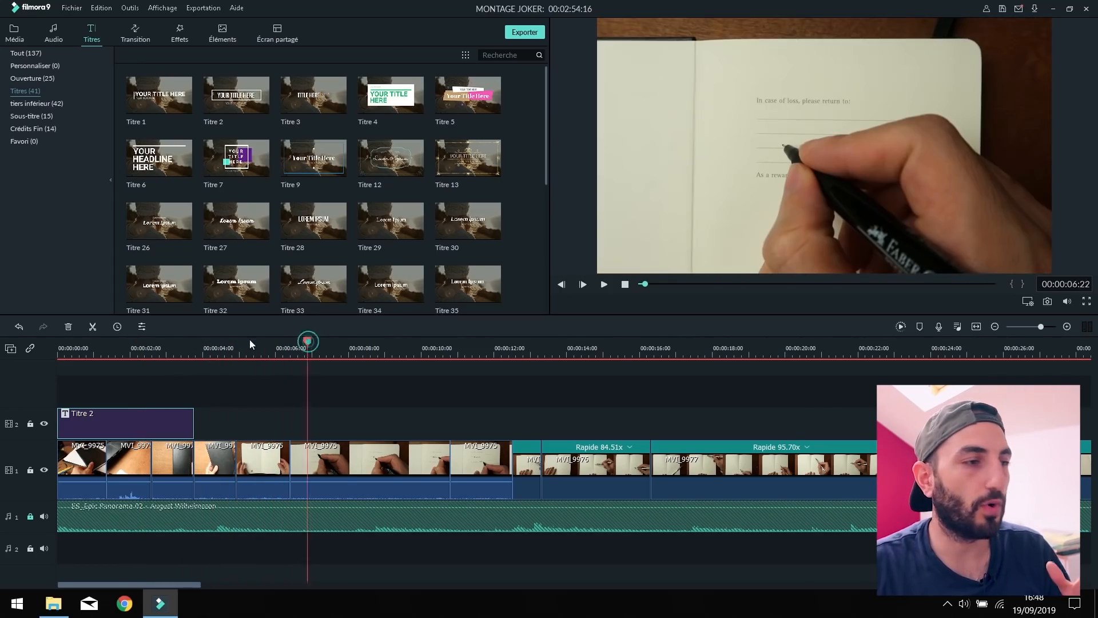
pyautogui.moveTo(308, 341); pyautogui.dragTo(0, 358)
# - Move the title clip so it begins where the third clip ends, and play the opening to check its timing
pyautogui.moveTo(94, 413); pyautogui.dragTo(235, 417)
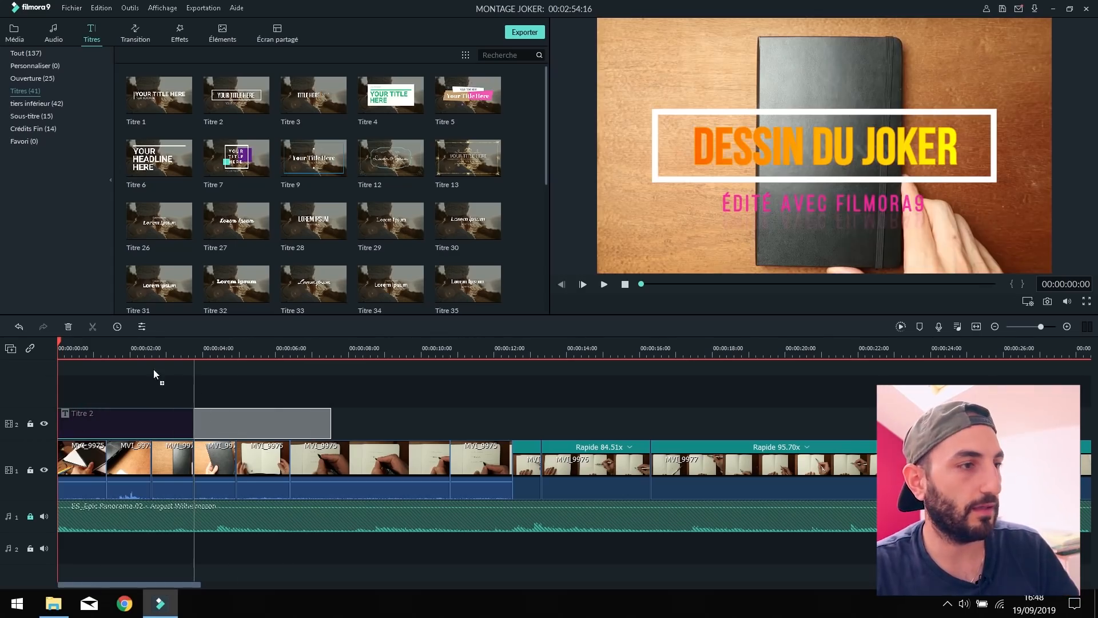
pyautogui.moveTo(97, 343); pyautogui.dragTo(39, 341)
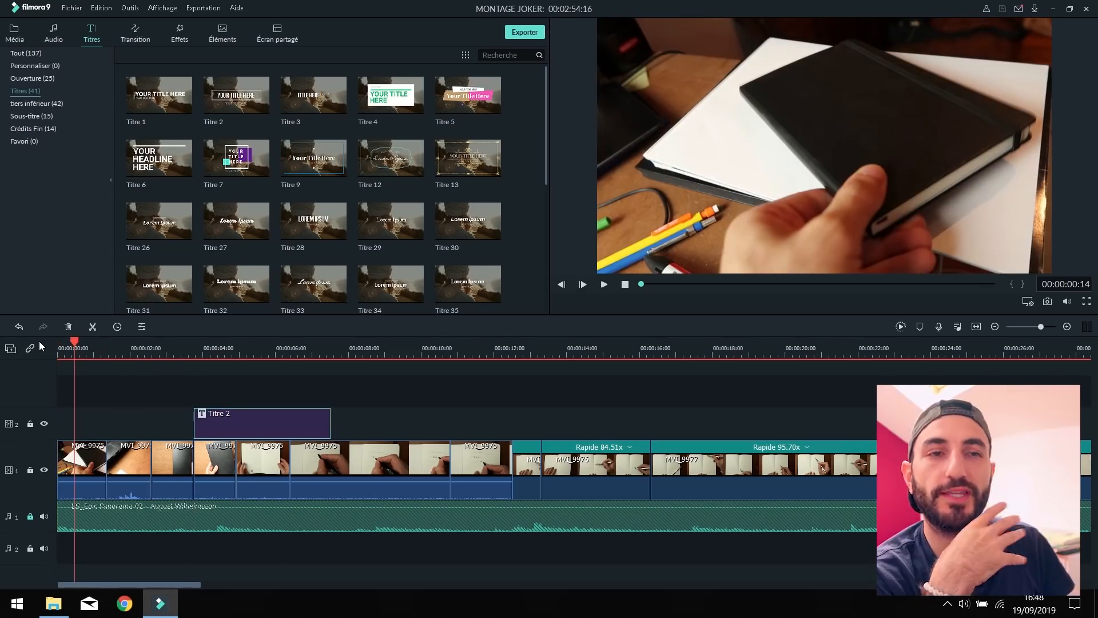
pyautogui.press('space')
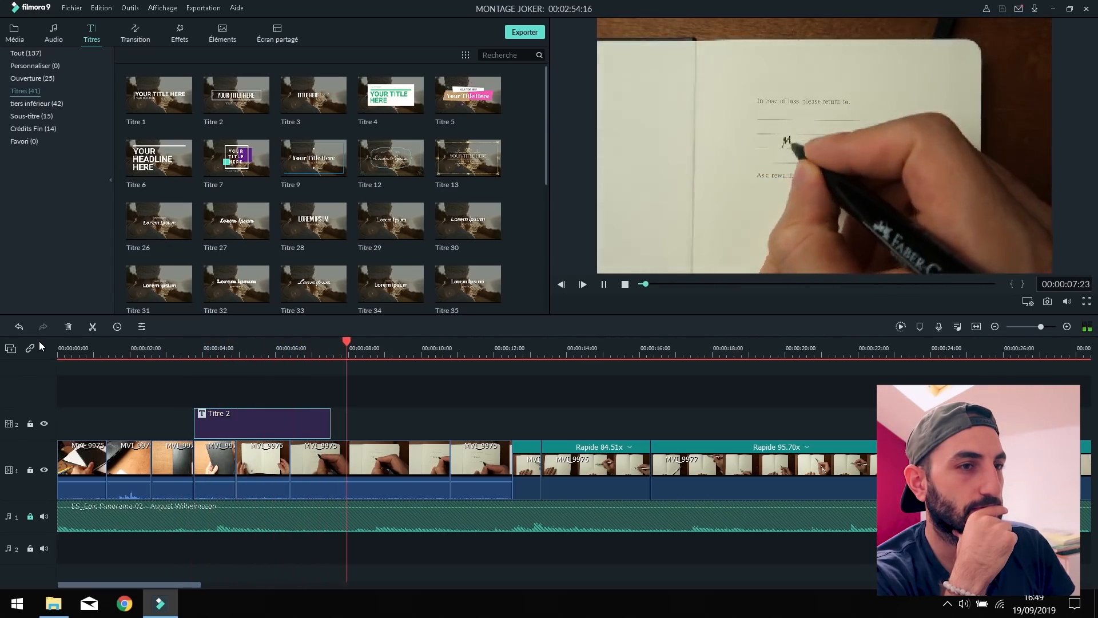
pyautogui.press('space')
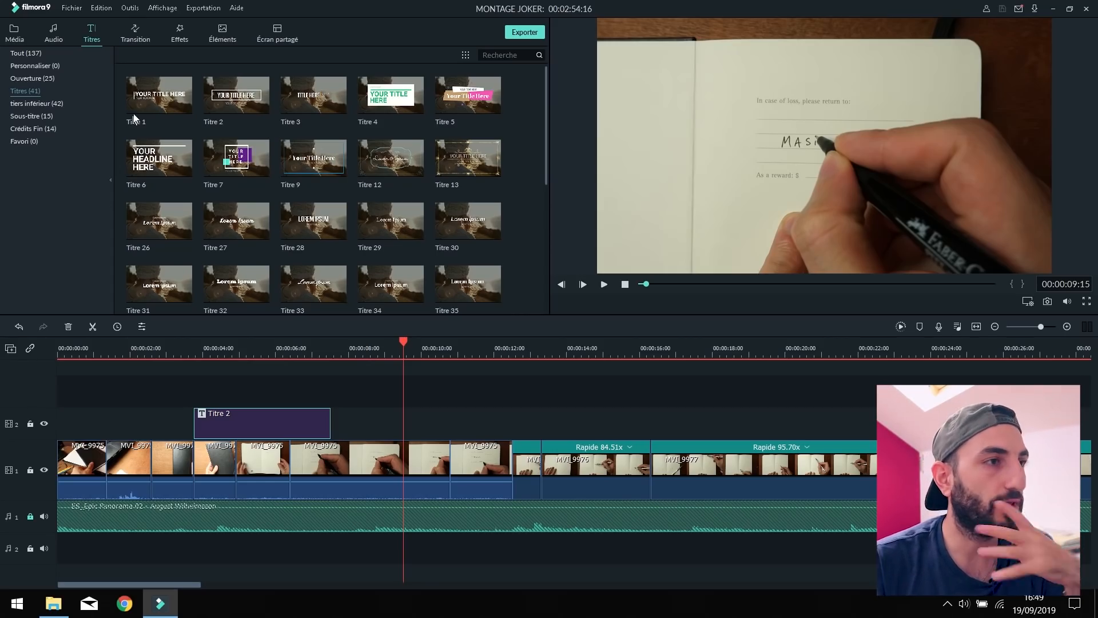
# - Look through the transition library for the cut just after 00:00:12:10 and preview the Réplique Mosaïque transition
pyautogui.click(137, 36)
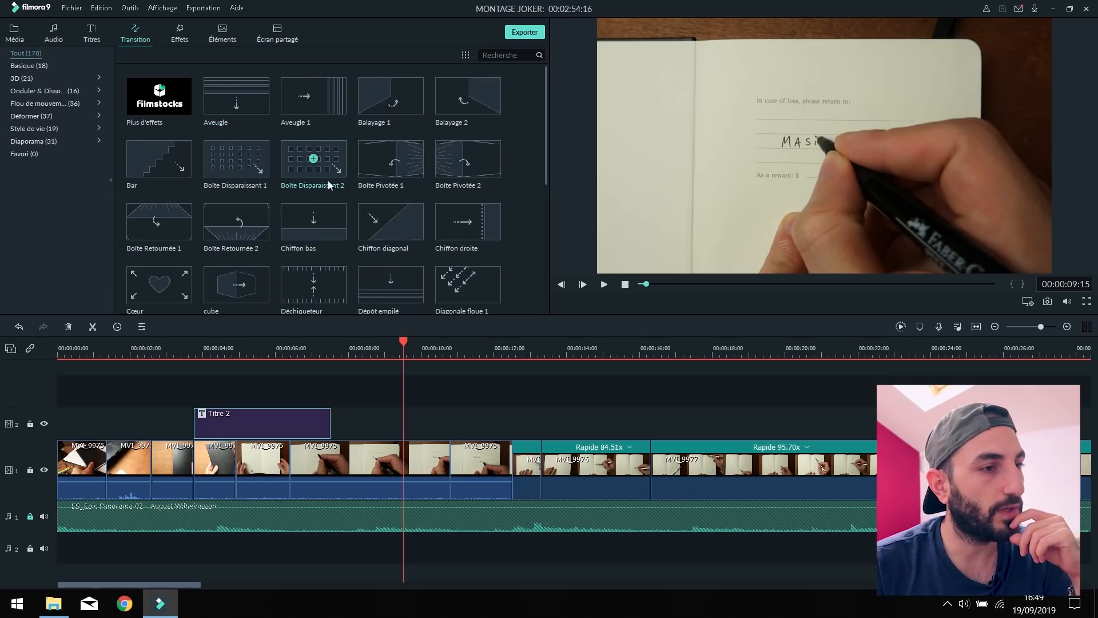
pyautogui.click(504, 352)
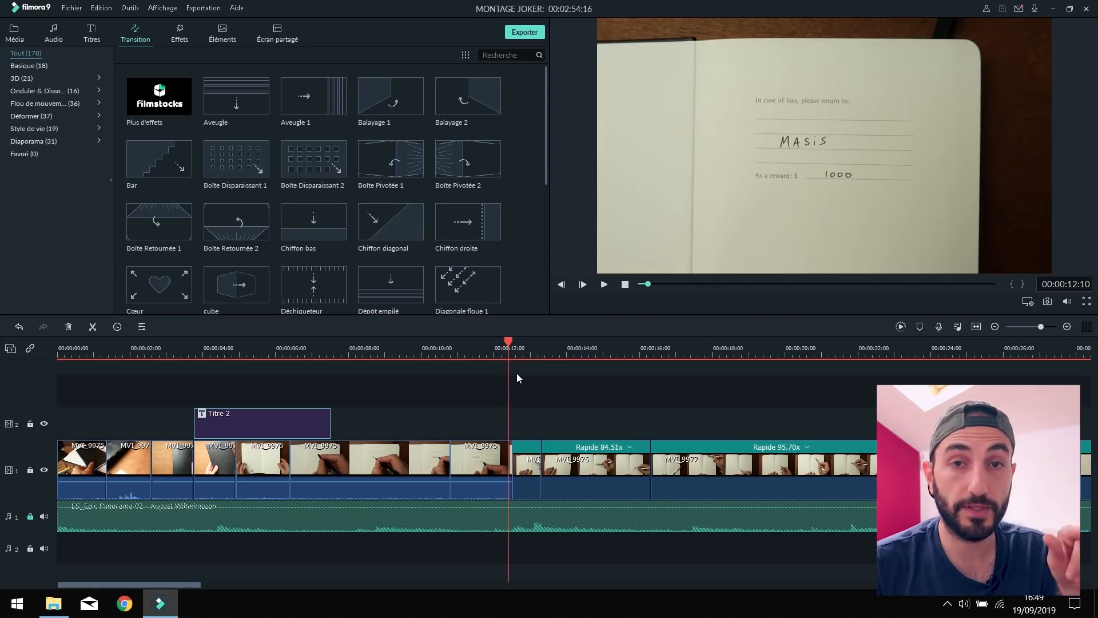
pyautogui.scroll(-10, 331, 226)
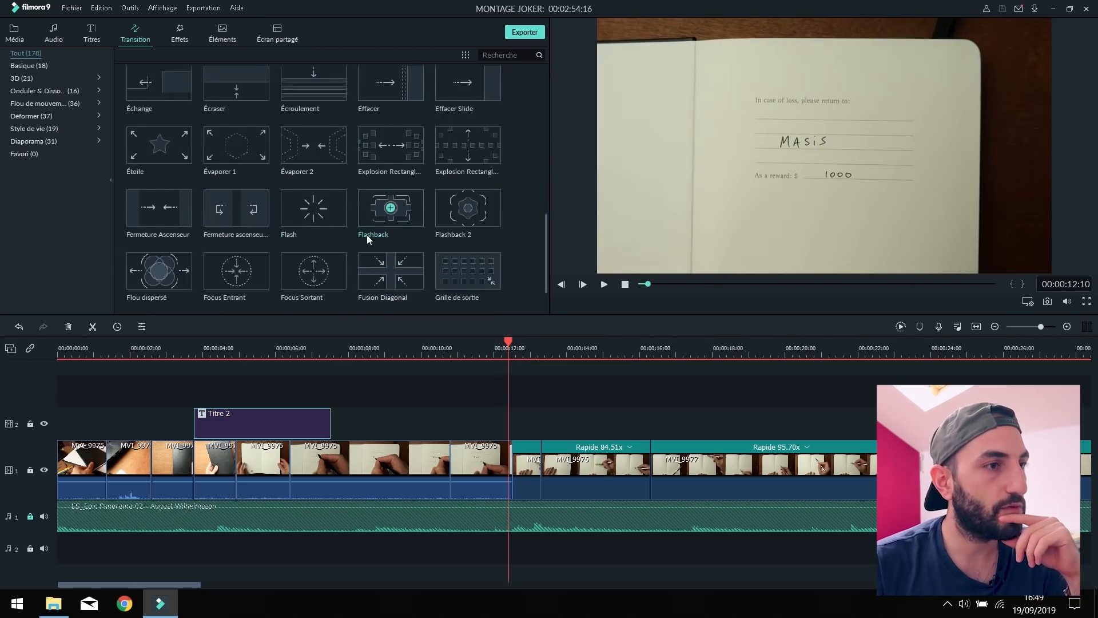
pyautogui.scroll(-10, 364, 269)
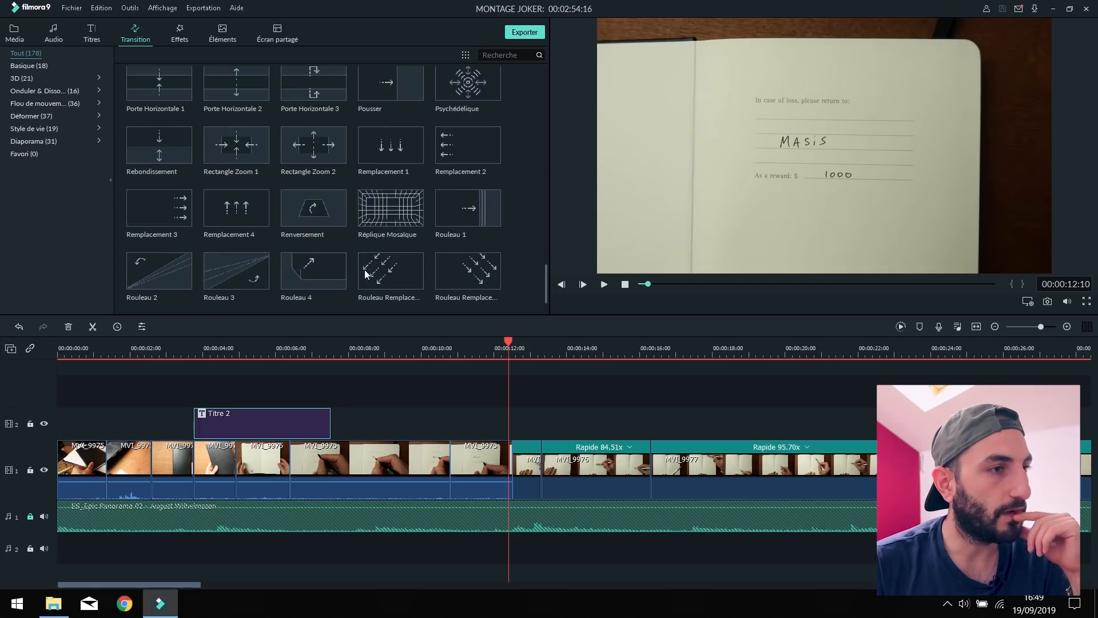
pyautogui.click(407, 225)
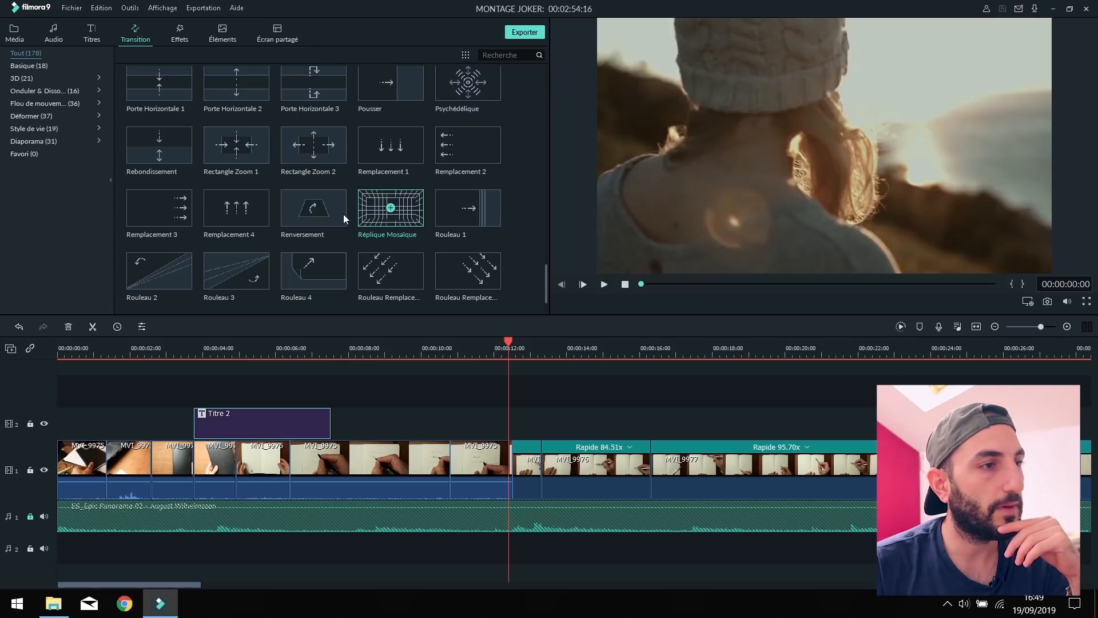
# - Preview the Vortex Zoom 3 transition and add it at the cut between the last normal-speed clip and the first sped-up clip
pyautogui.scroll(-5, 343, 214)
pyautogui.click(336, 154)
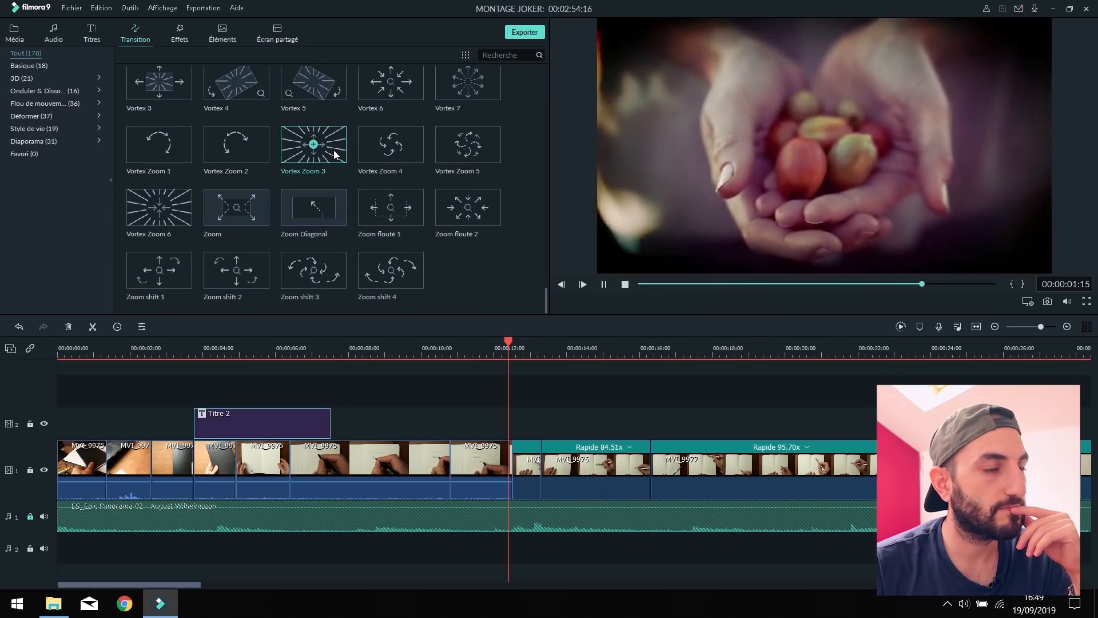
pyautogui.moveTo(335, 159); pyautogui.dragTo(505, 462)
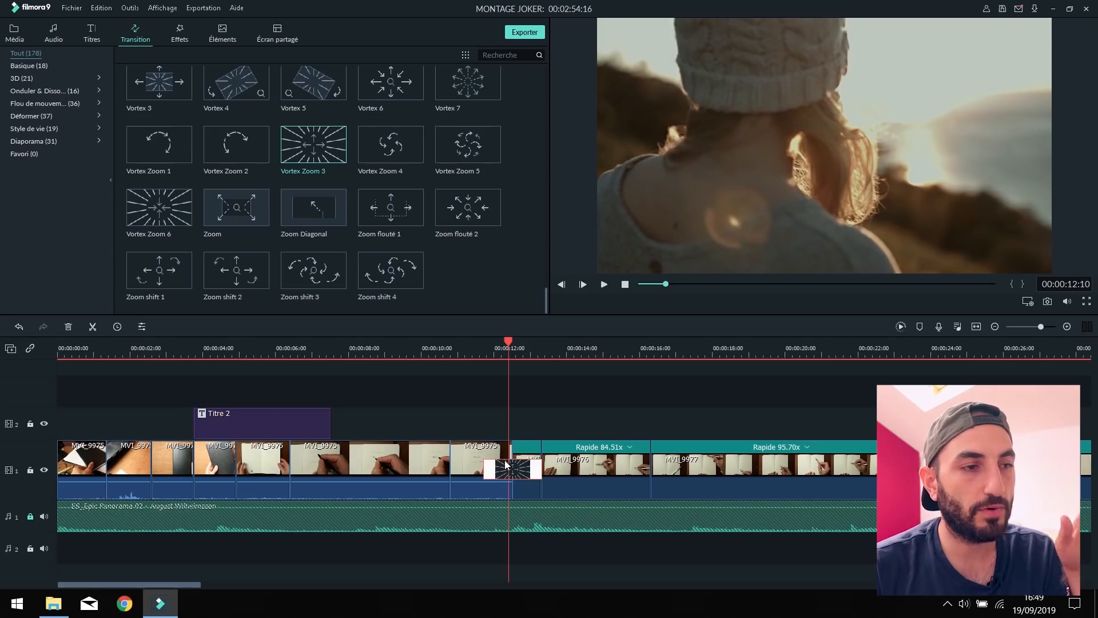
# - Play the montage from 00:00:10:23 to check the Vortex Zoom 3 transition, and return to the transition's start
pyautogui.click(454, 342)
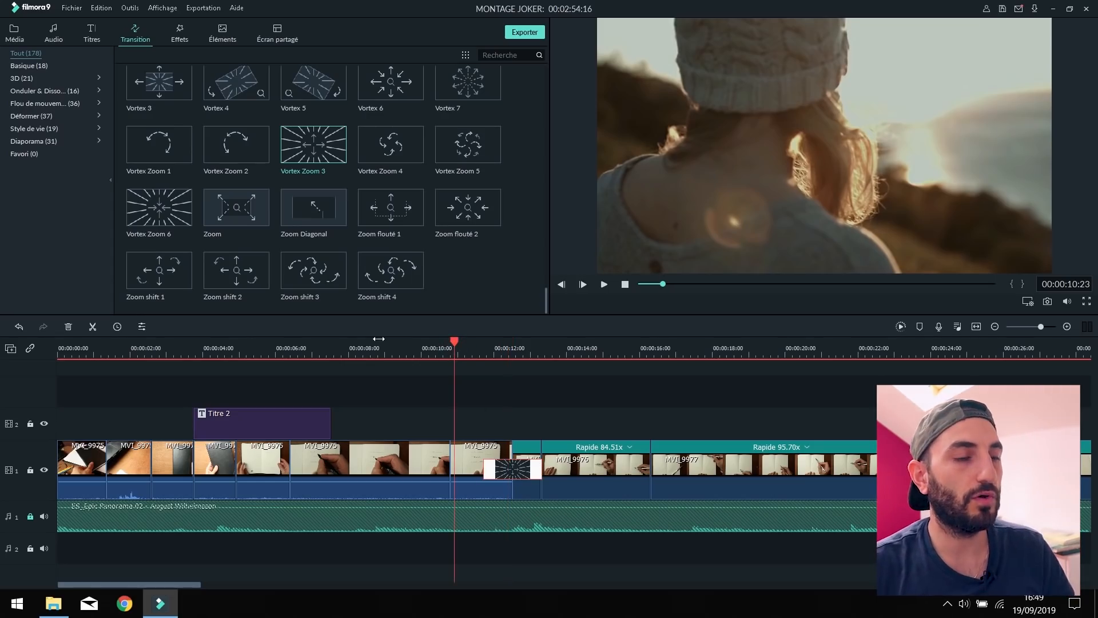
pyautogui.press('space')
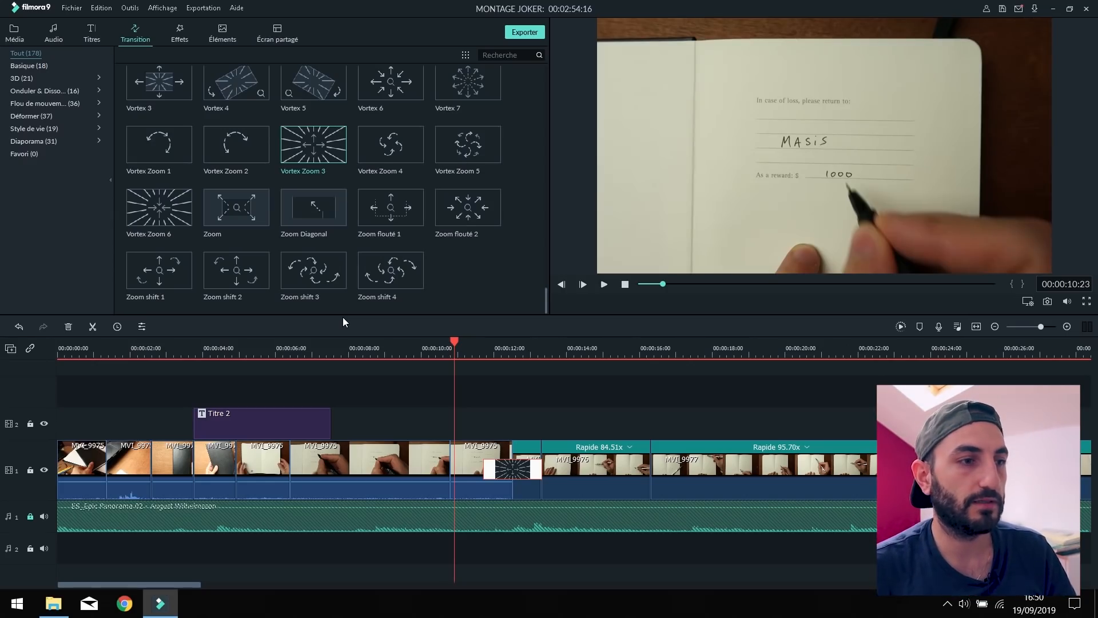
pyautogui.press('space')
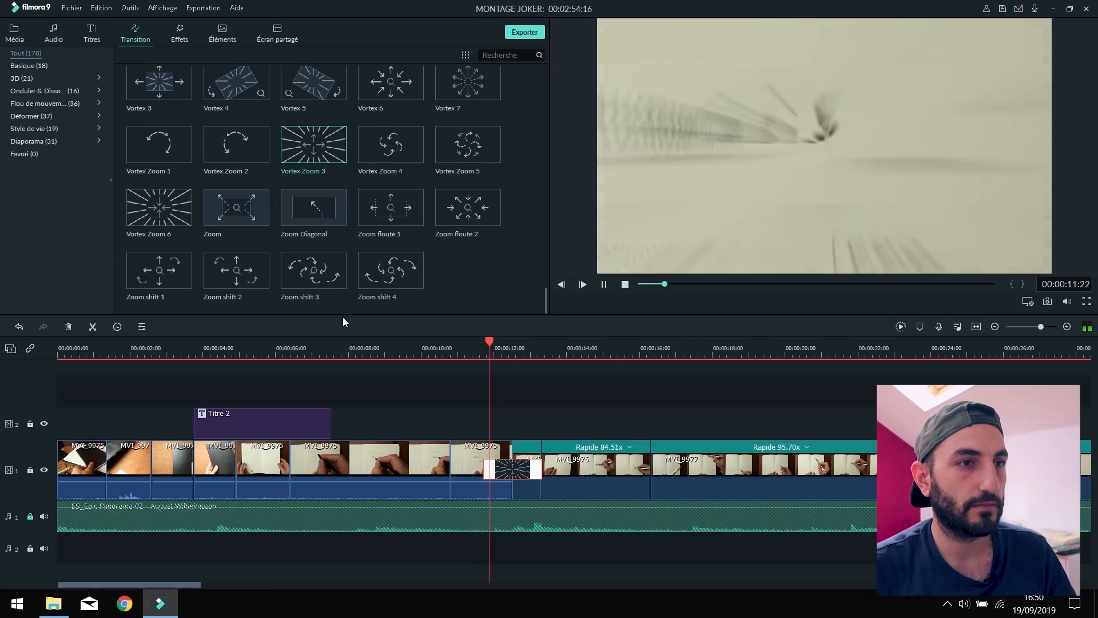
pyautogui.click(484, 339)
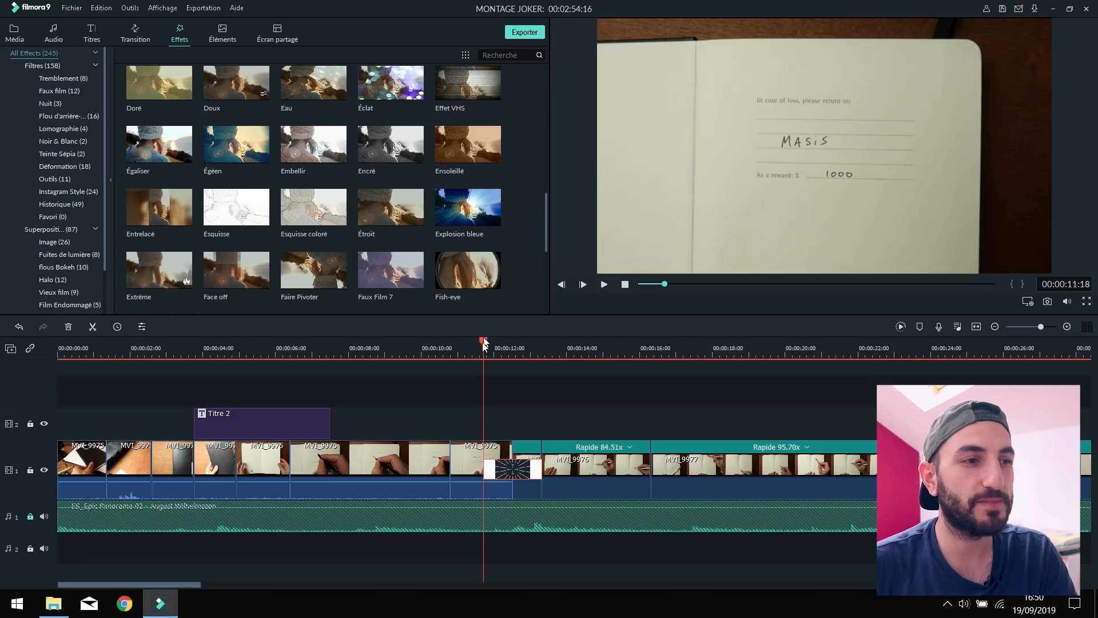
# - Look through the elements library, preview the Icône Web 03 element, and examine the available split-screen layouts
pyautogui.click(229, 42)
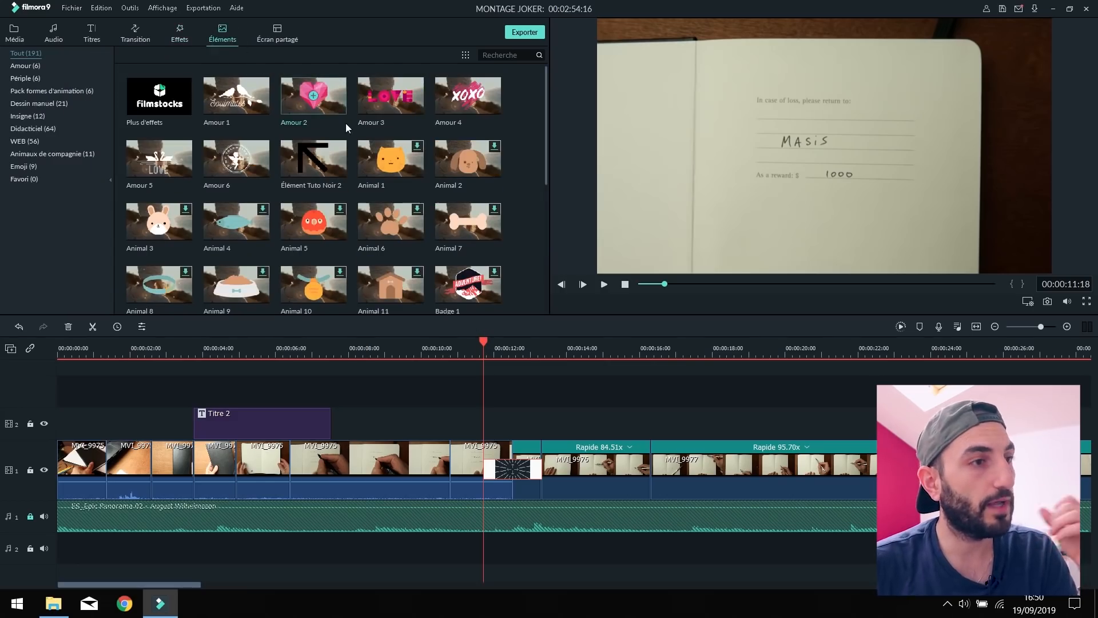
pyautogui.scroll(-5, 360, 180)
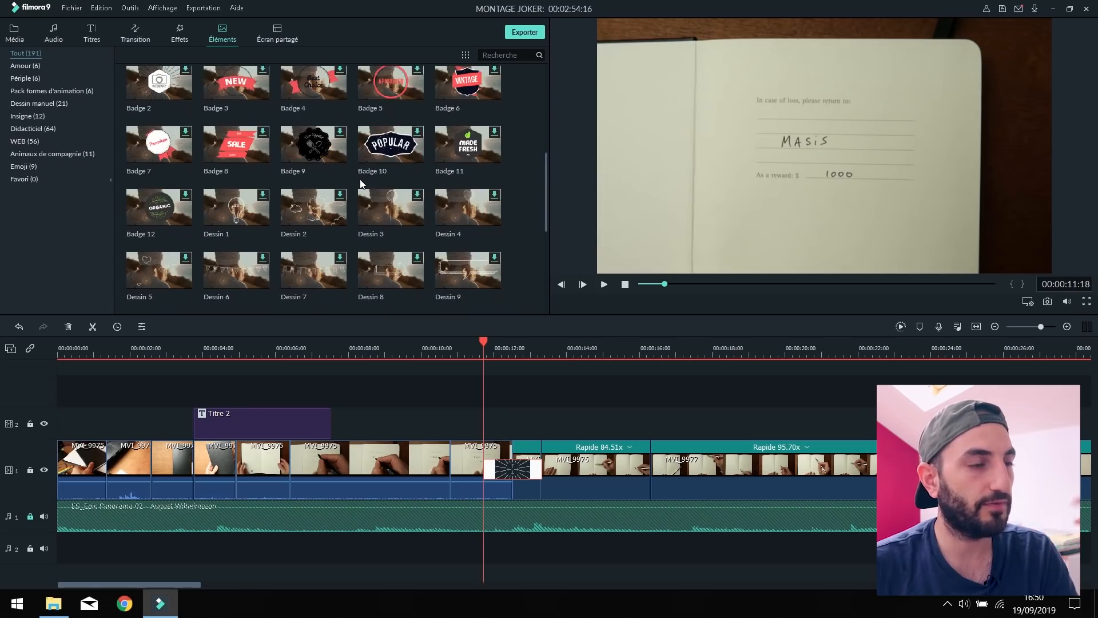
pyautogui.scroll(-20, 359, 180)
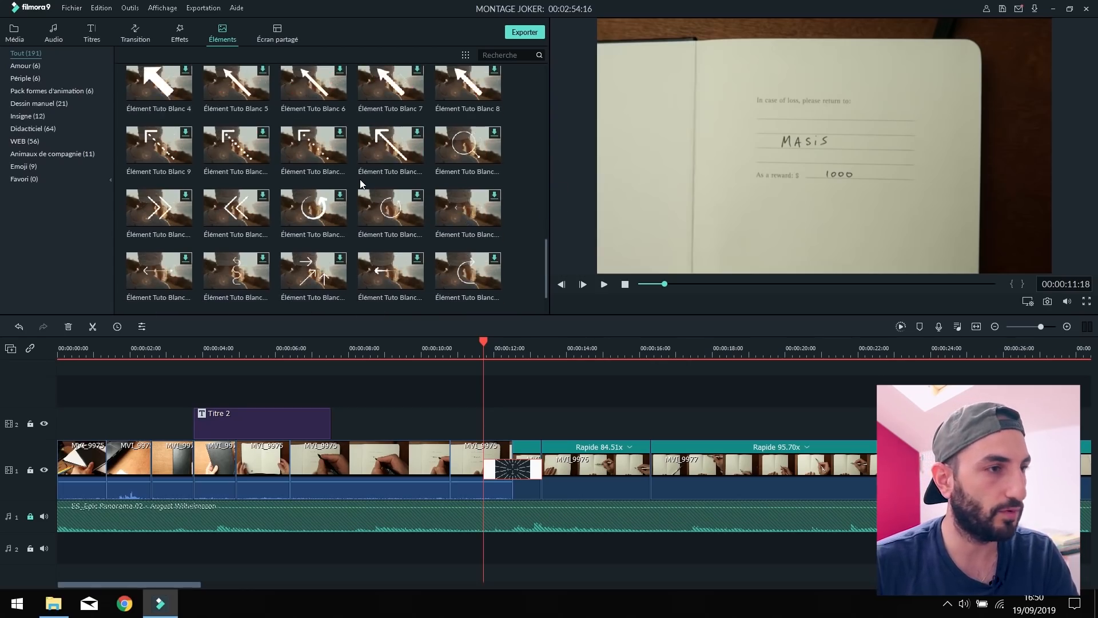
pyautogui.click(297, 220)
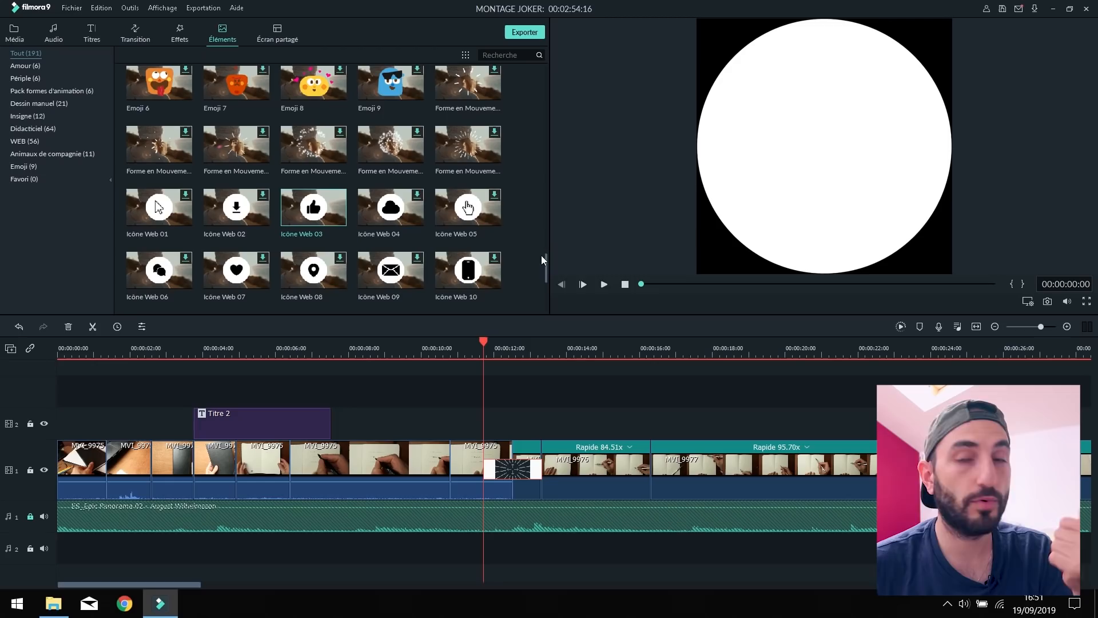
pyautogui.click(605, 285)
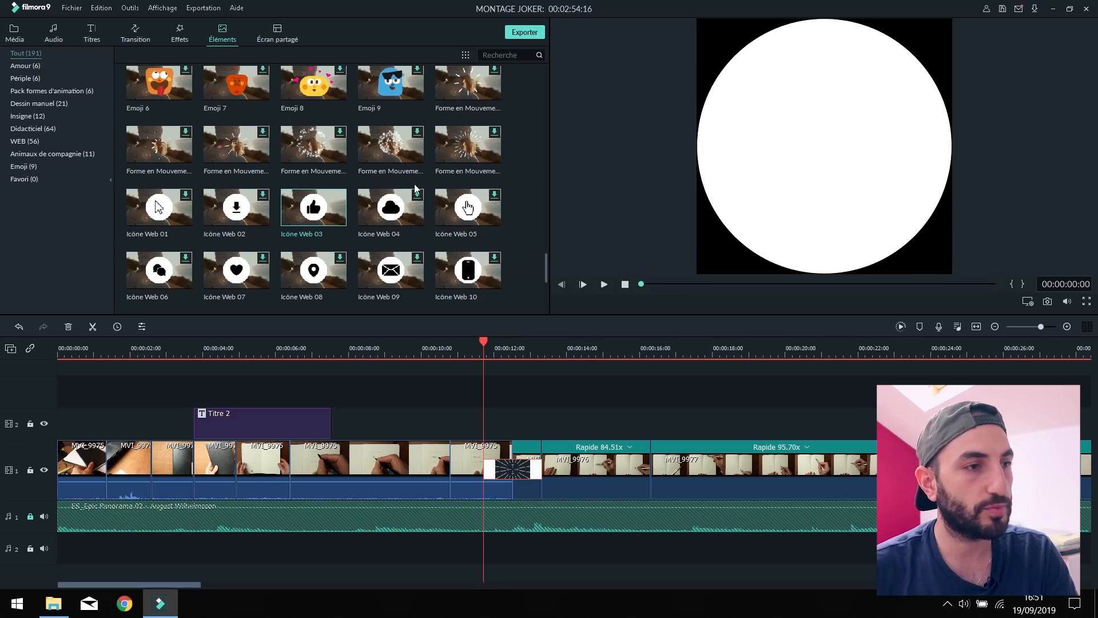
pyautogui.click(281, 37)
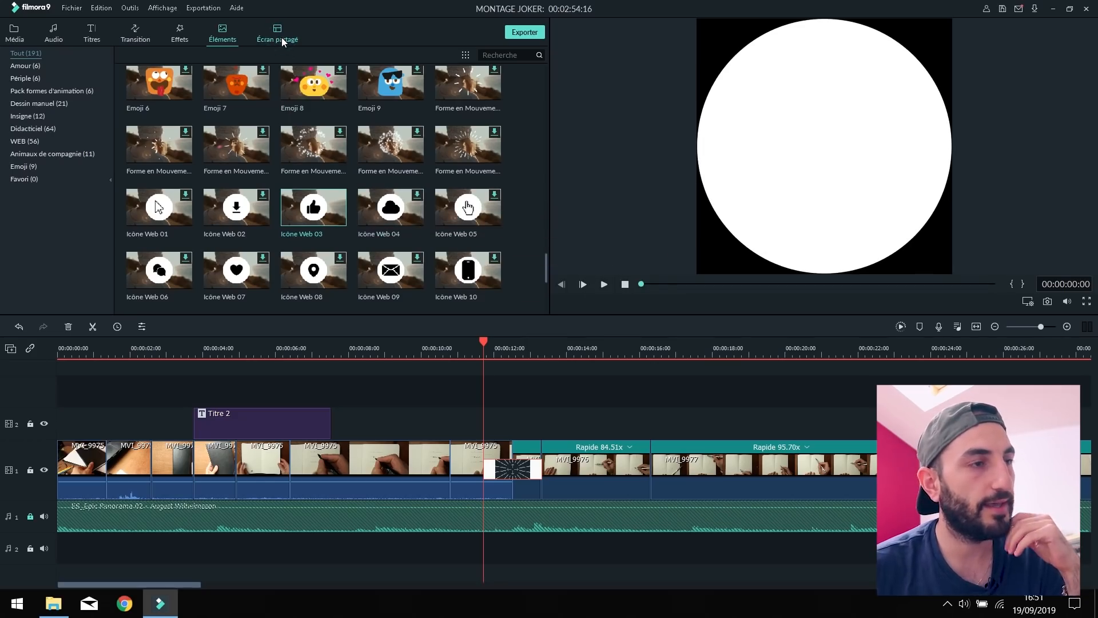
pyautogui.scroll(-3, 339, 164)
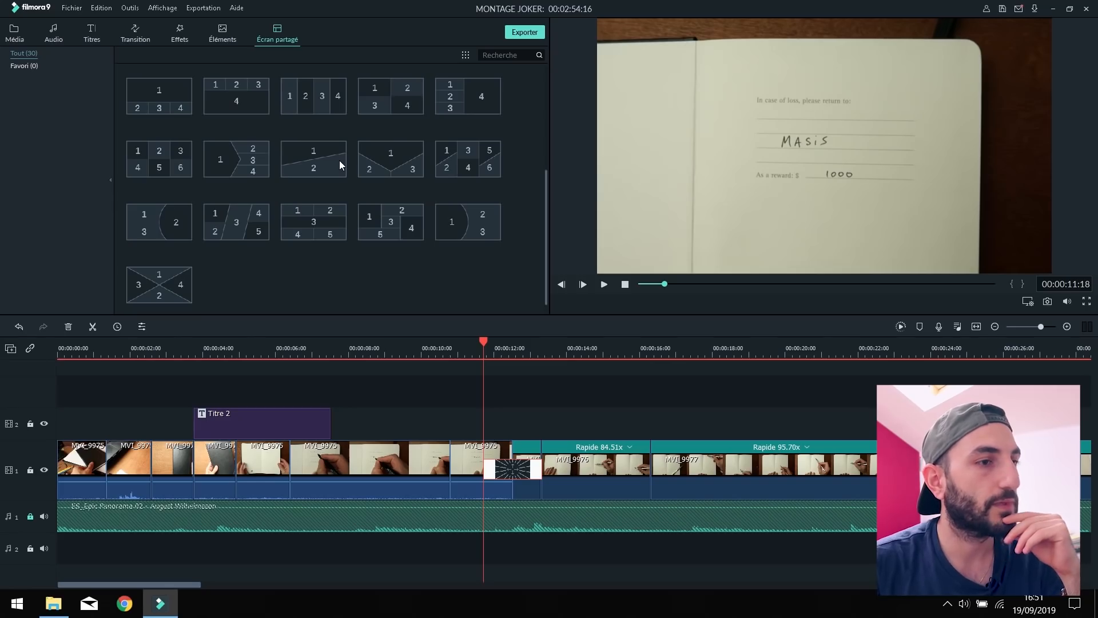
# - Return to the start of the montage and export it to the desktop as an MP4 file named Ma vidéo
pyautogui.moveTo(517, 342); pyautogui.dragTo(83, 342)
pyautogui.click(44, 326)
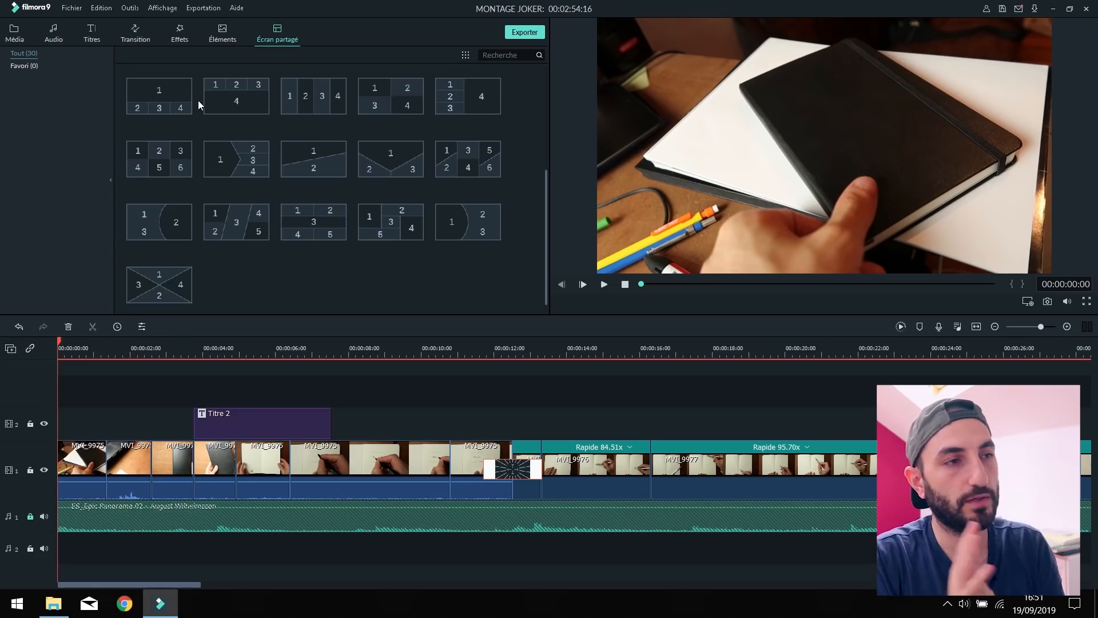
pyautogui.click(200, 12)
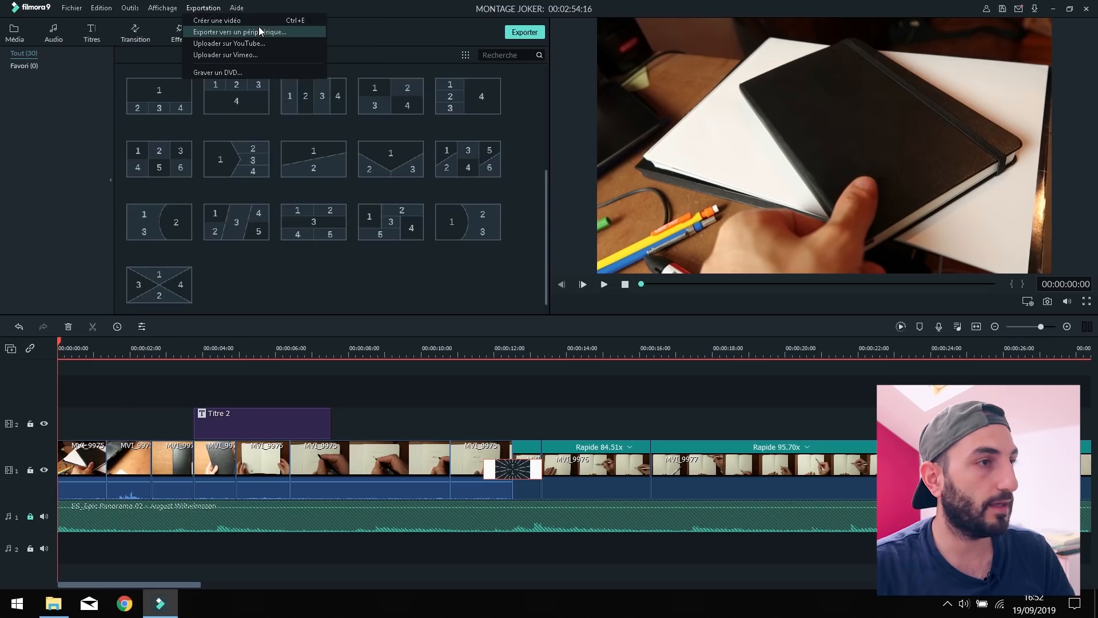
pyautogui.click(291, 23)
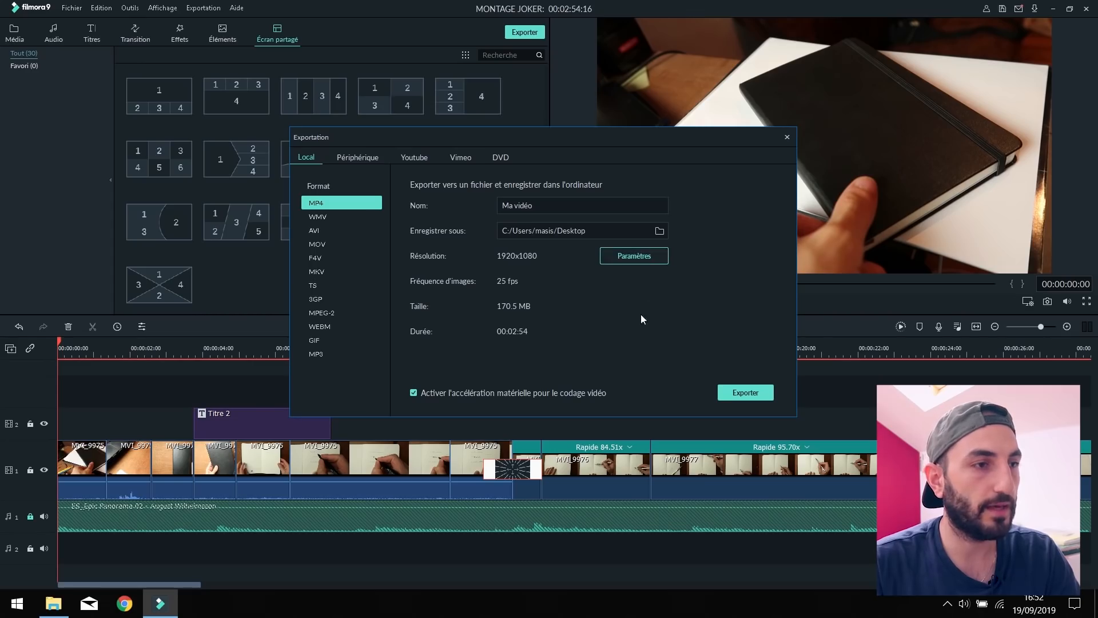
pyautogui.click(739, 393)
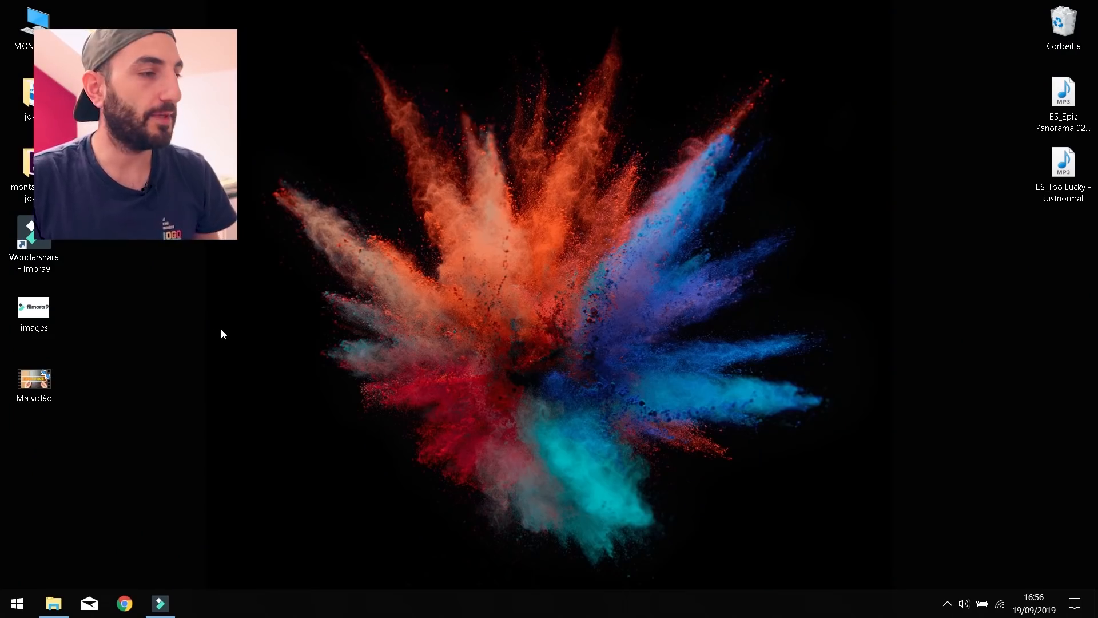
# - Open the exported Ma vidéo file from the desktop to play it, and raise the system volume to 76
pyautogui.click(34, 381)
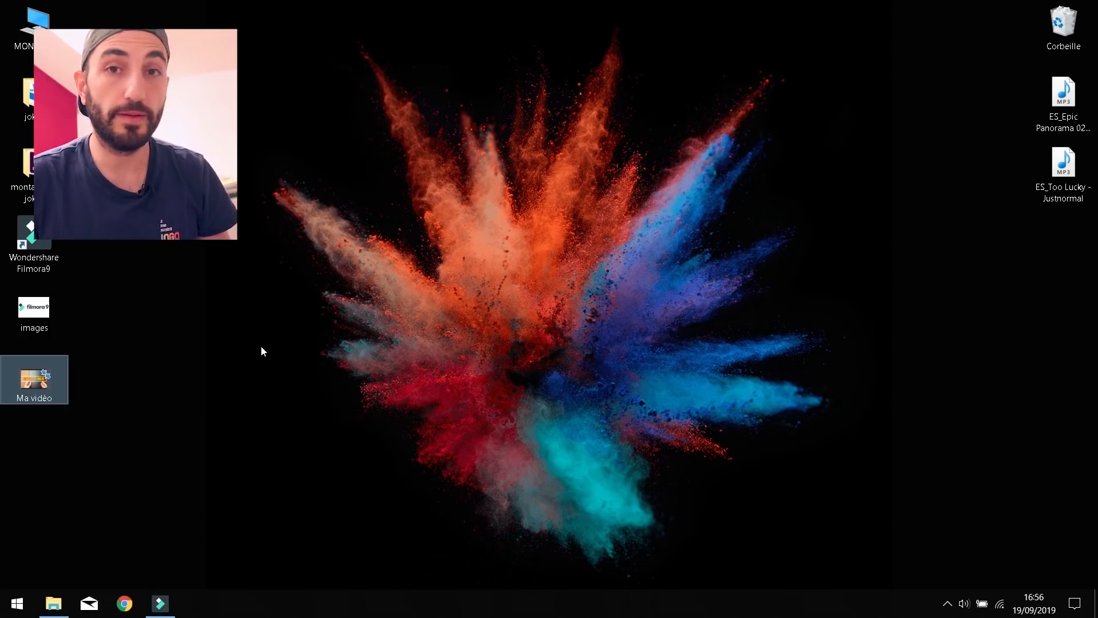
pyautogui.doubleClick(57, 372)
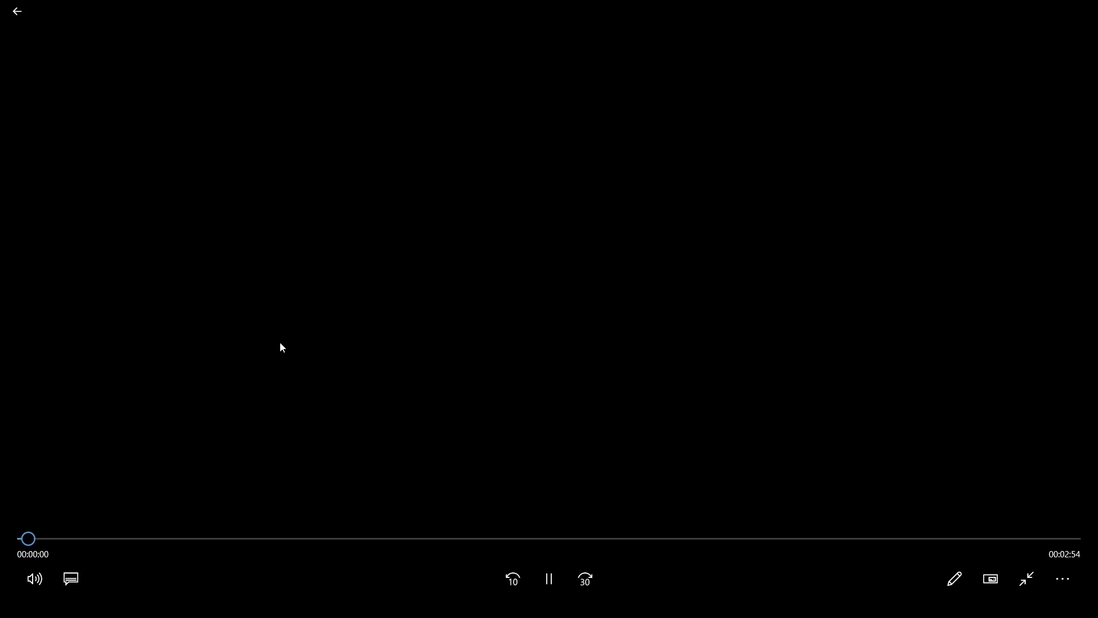
pyautogui.press('XF86AudioRaiseVolume')
pyautogui.press('XF86AudioRaiseVolume')
pyautogui.press('XF86AudioRaiseVolume')
pyautogui.press('XF86AudioRaiseVolume')
pyautogui.press('XF86AudioRaiseVolume')
pyautogui.press('XF86AudioRaiseVolume')
pyautogui.press('XF86AudioRaiseVolume')
pyautogui.press('XF86AudioRaiseVolume')
pyautogui.press('XF86AudioRaiseVolume')
pyautogui.press('XF86AudioRaiseVolume')
pyautogui.press('XF86AudioRaiseVolume')
pyautogui.press('XF86AudioRaiseVolume')
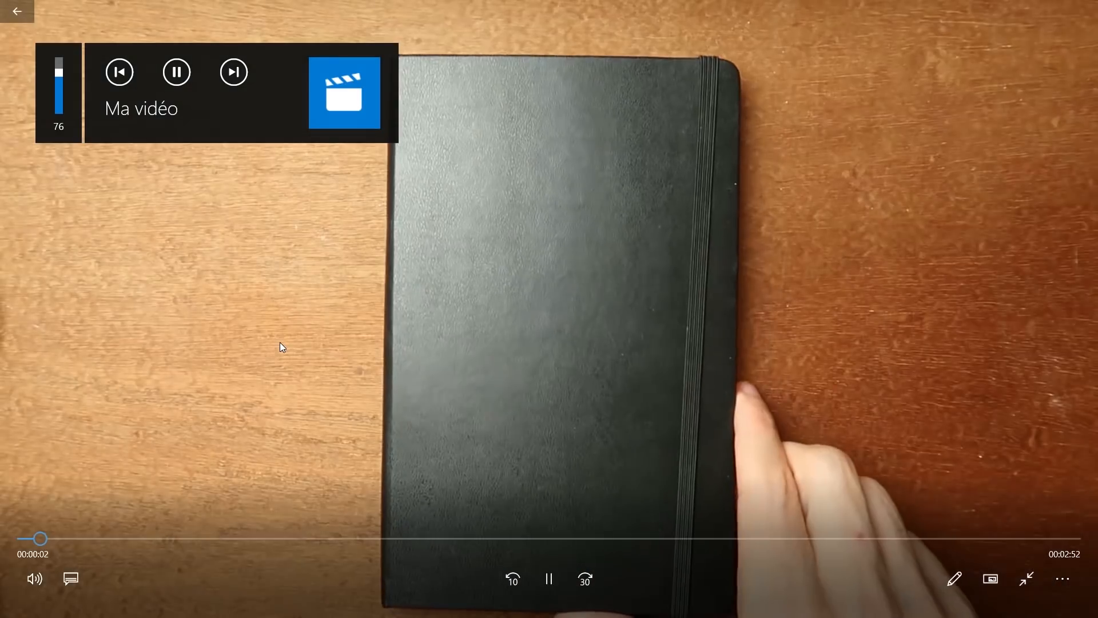